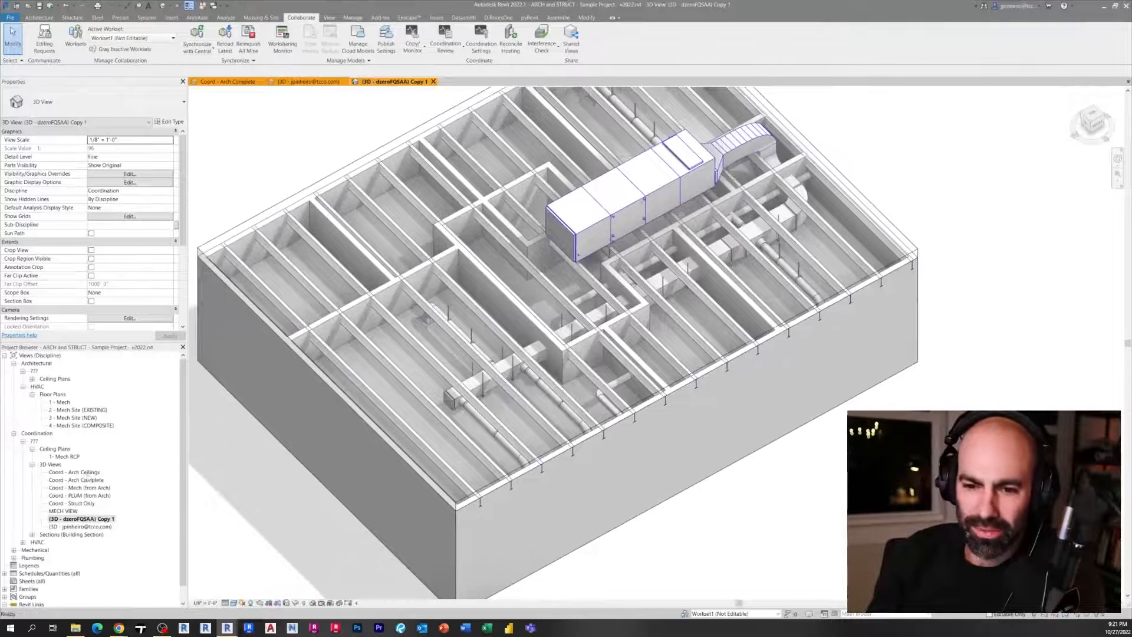
Open the Coord - Arch Ceilings 3D view and examine the ceiling layout
left_click(86, 472)
double_click(86, 473)
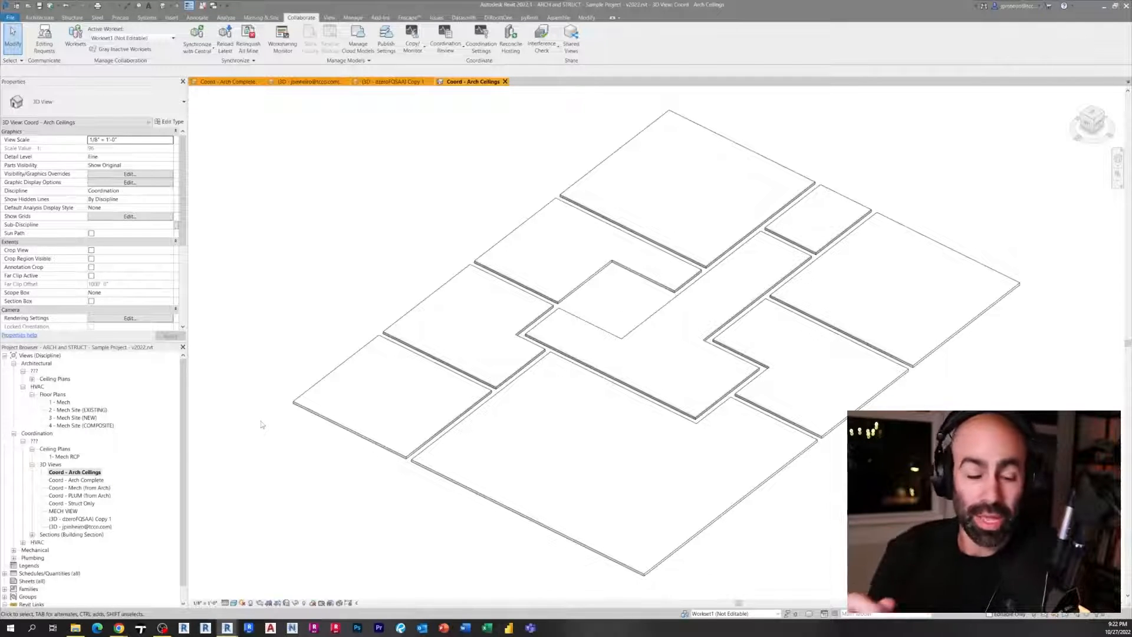
scroll(326, 357, "down", 3)
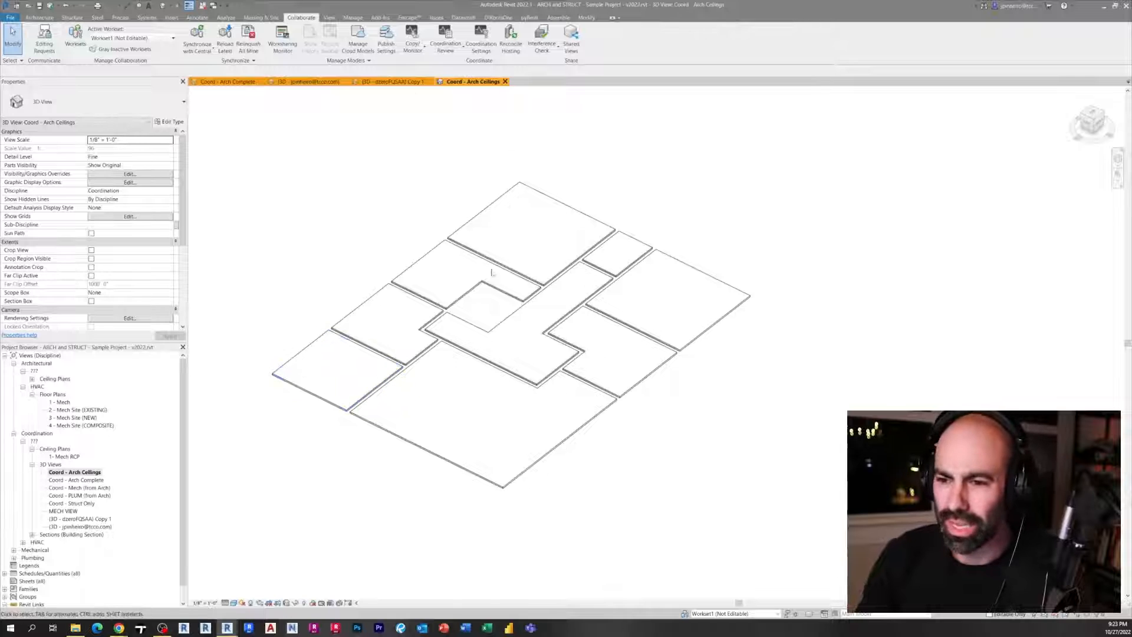
middle_click_drag(491, 272, 361, 464, "shift")
Open the Coord - Arch Complete 3D view and inspect the walls and rooms
double_click(74, 481)
scroll(307, 341, "down", 2)
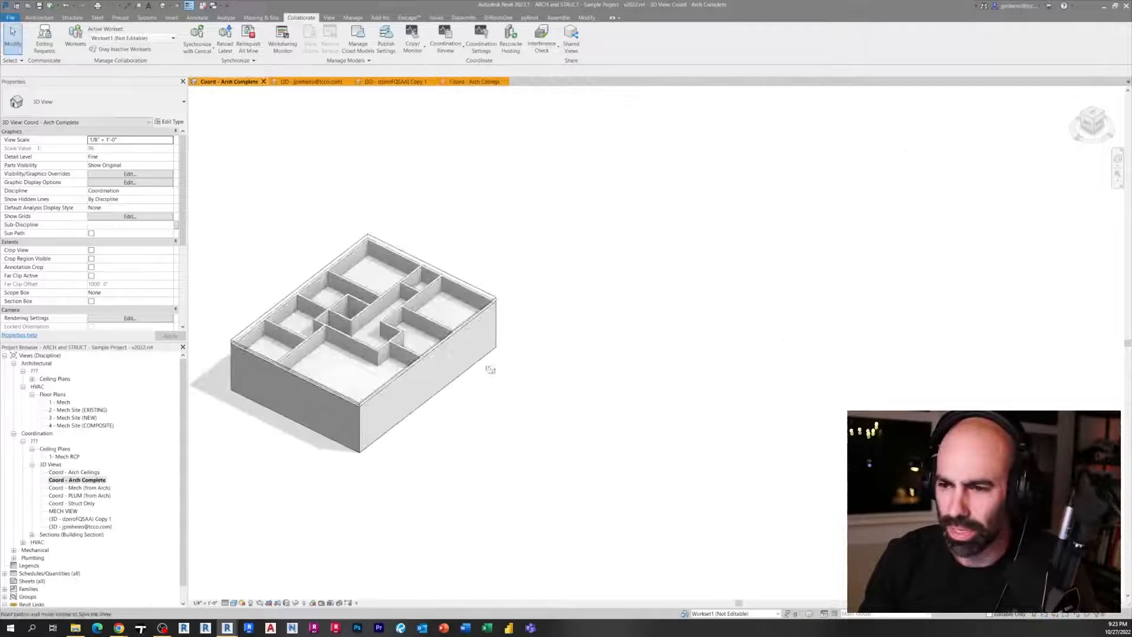
mouse_move(490, 369)
middle_mouse_down("shift")
mouse_move(513, 177)
mouse_move(505, 374)
middle_mouse_up("shift")
scroll(343, 405, "up", 5)
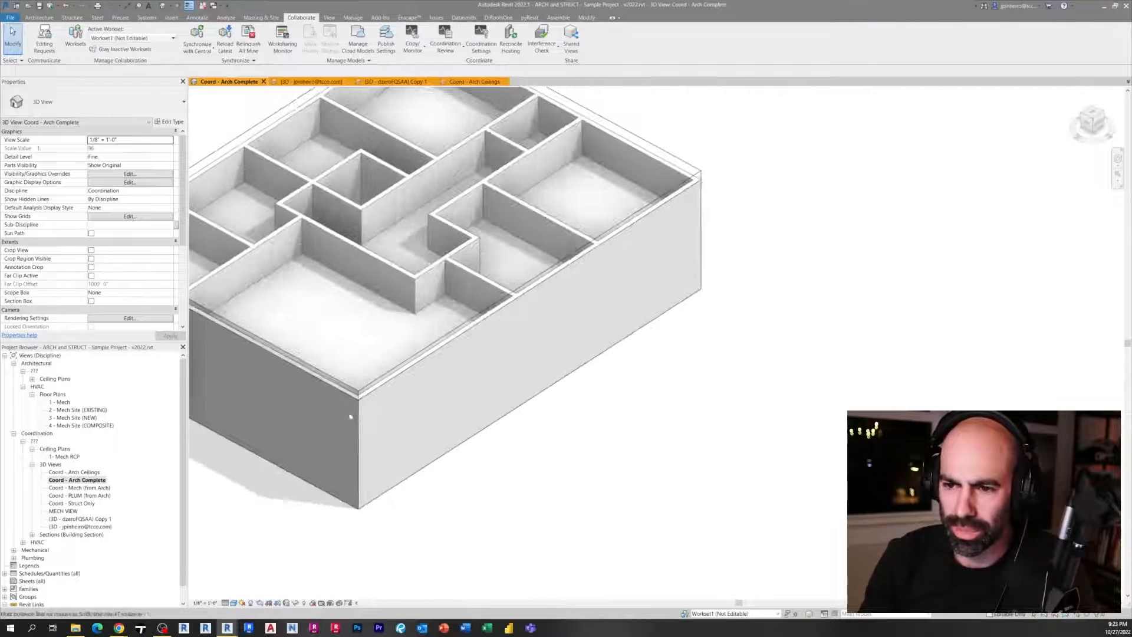
scroll(350, 417, "down", 5)
Open the Coord - Mech (from Arch) 3D view and inspect the ductwork
double_click(81, 488)
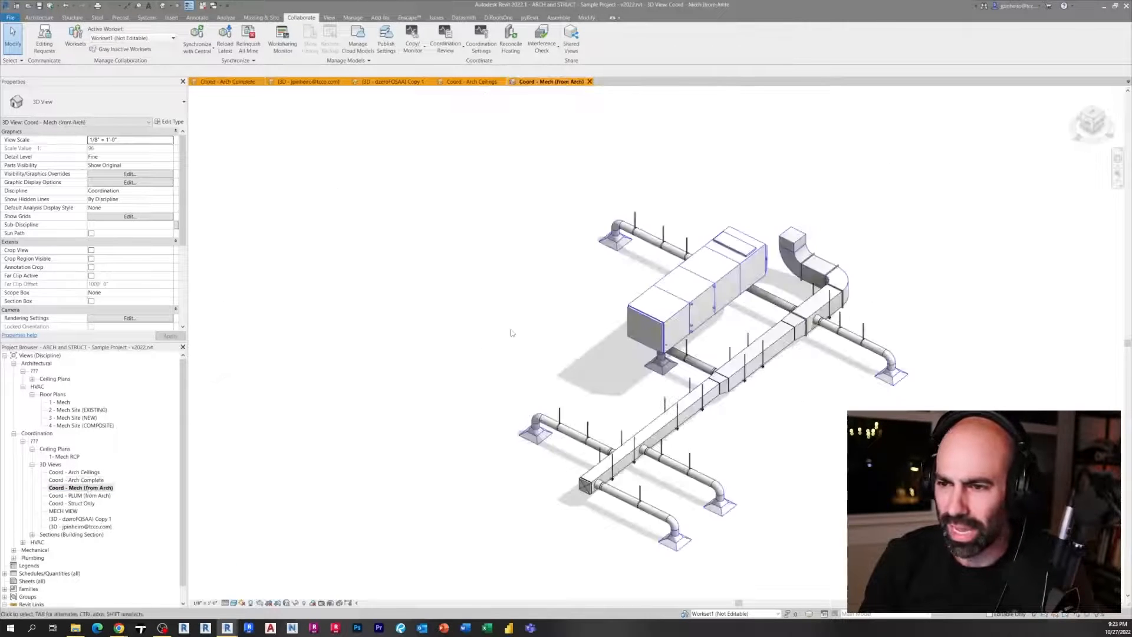
scroll(510, 334, "down", 2)
middle_click_drag(444, 346, 353, 357)
middle_click_drag(354, 357, 377, 344, "shift")
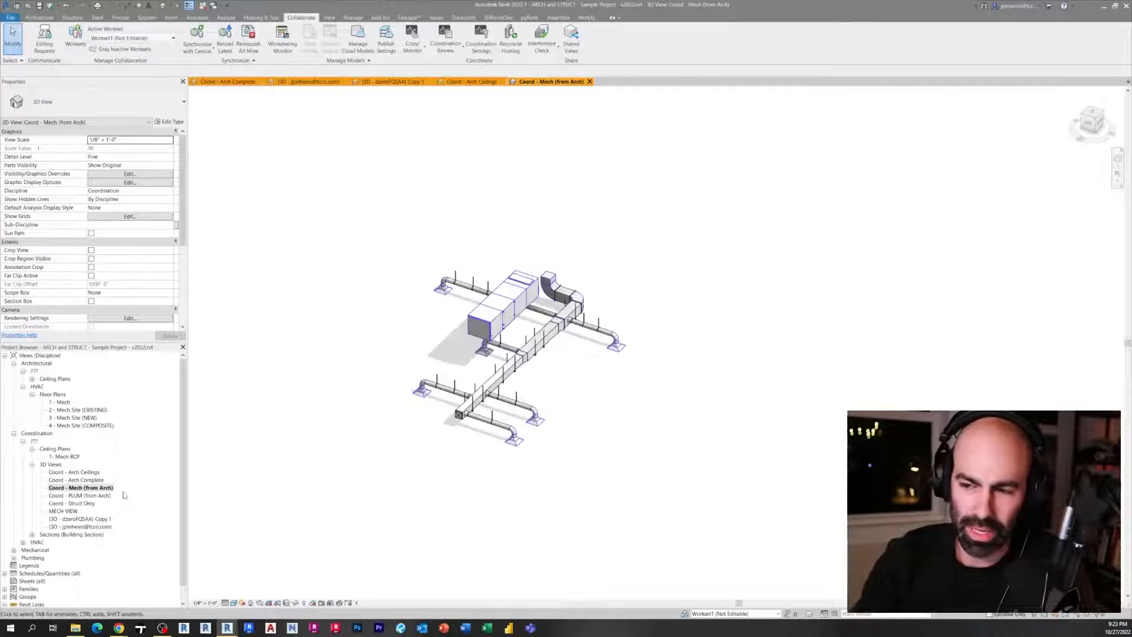
scroll(581, 413, "up", 3)
middle_click_drag(594, 422, 360, 421, "shift")
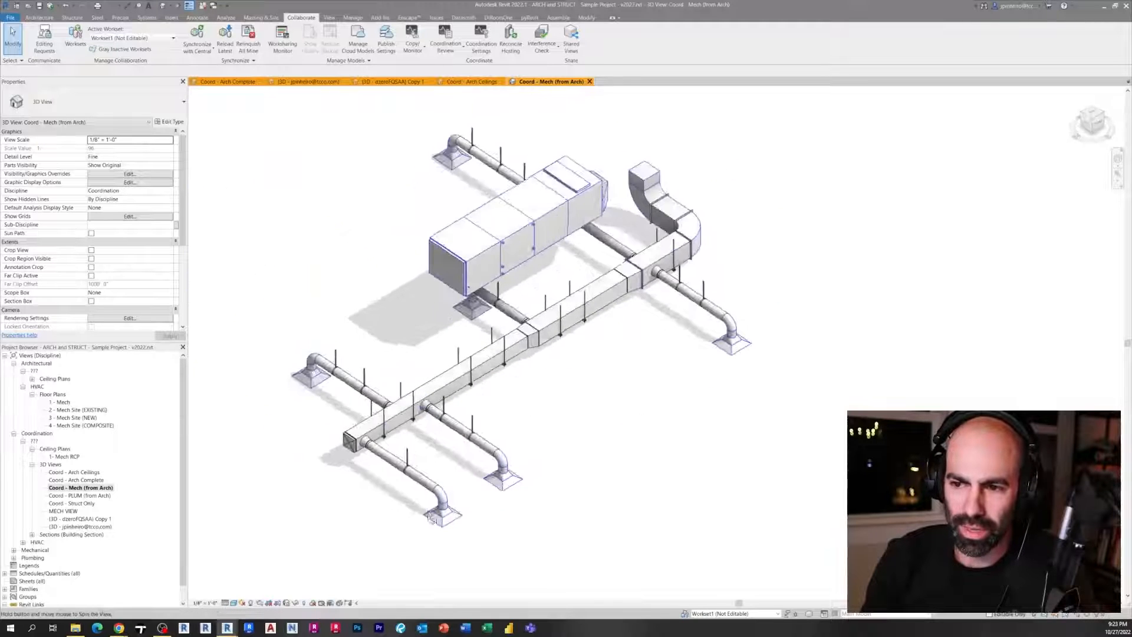
Open the Coord - PLUM (from Arch) 3D view and inspect the piping
double_click(80, 496)
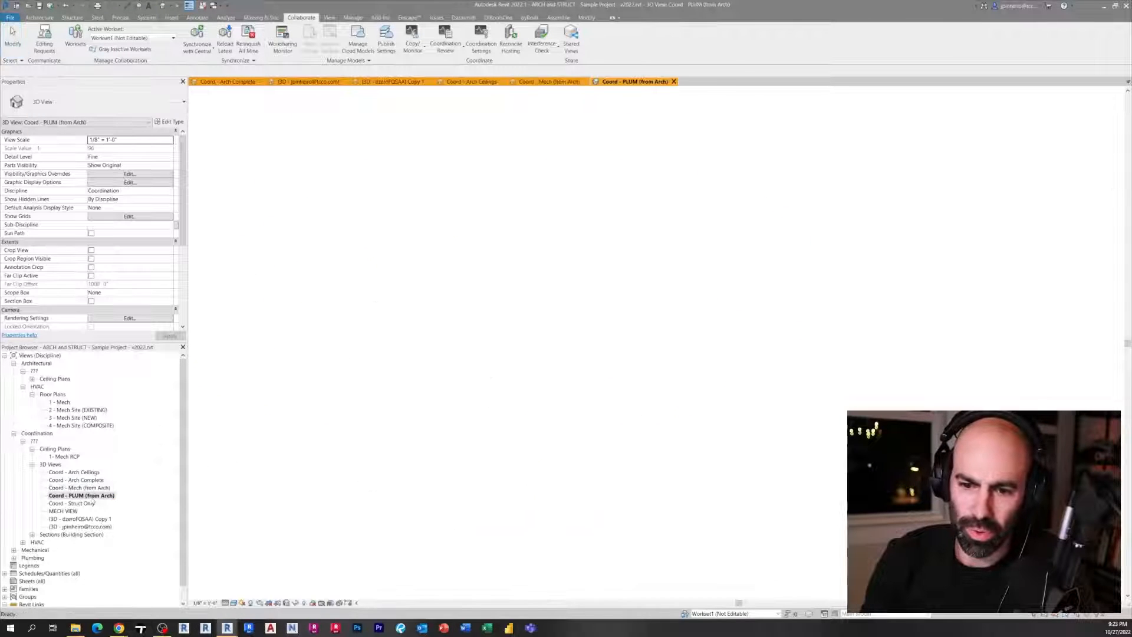
scroll(577, 407, "down", 2)
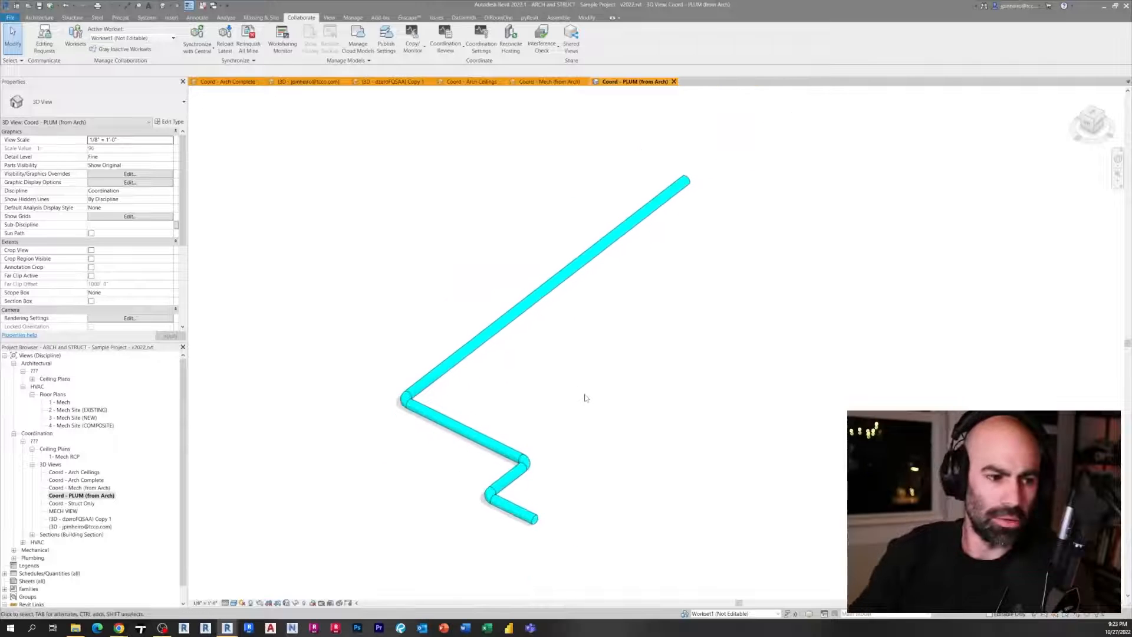
left_click(430, 422)
left_click(381, 539)
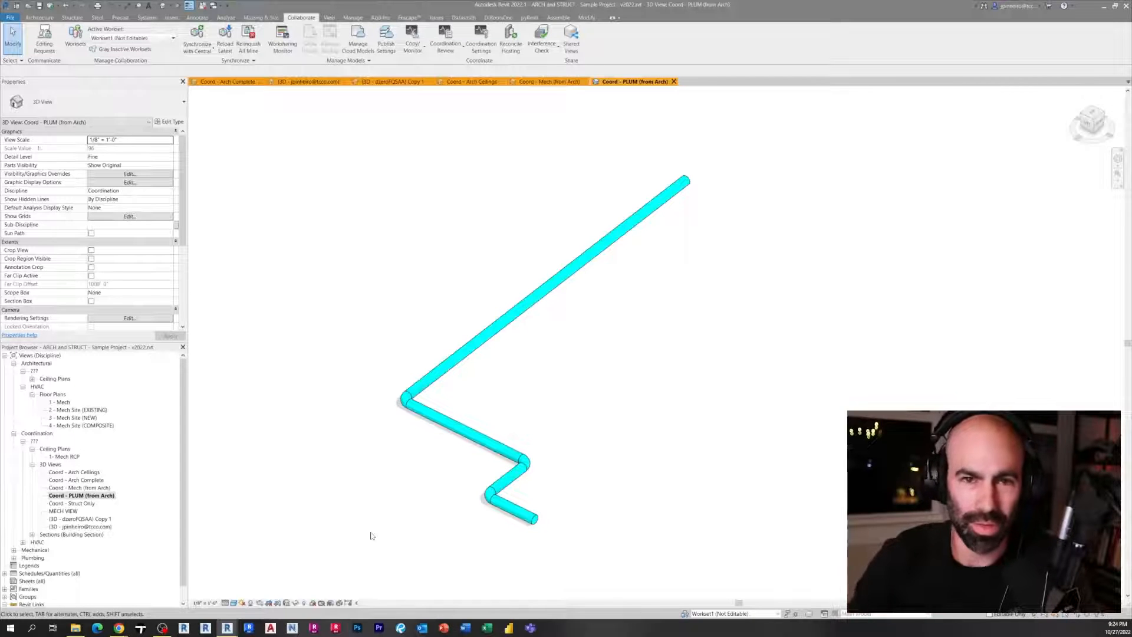
Open the Coord - Struct Only 3D view and inspect the beams
double_click(69, 503)
middle_click_drag(684, 333, 698, 325, "shift")
scroll(732, 455, "up", 6)
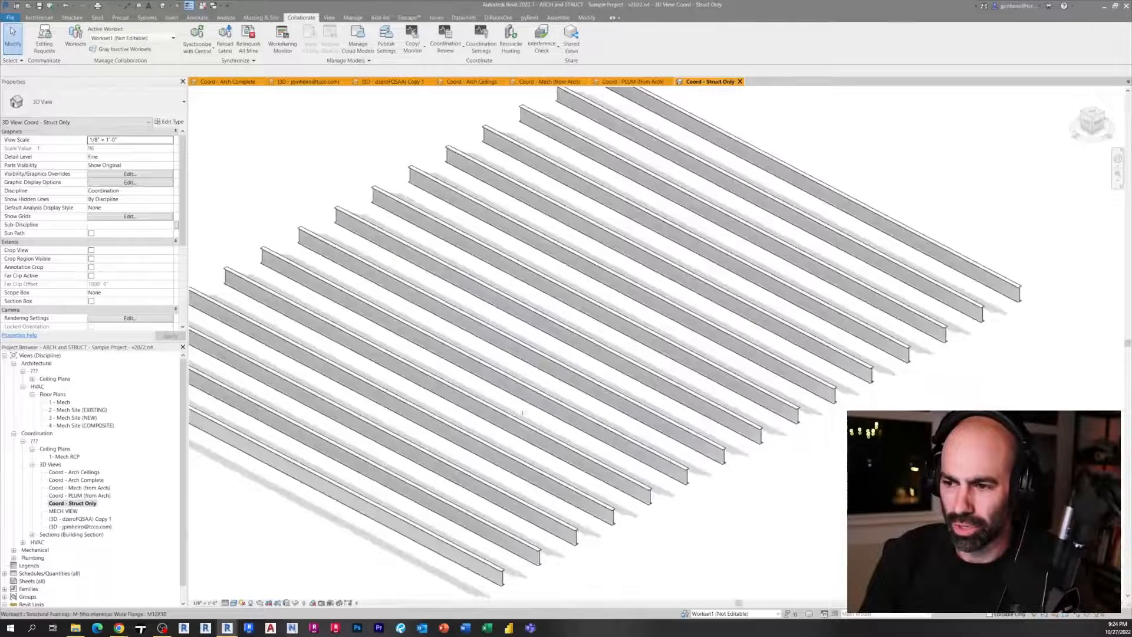
Reopen the Coord - Mech (from Arch), Coord - Arch Complete and Coord - Arch Ceilings views
double_click(80, 488)
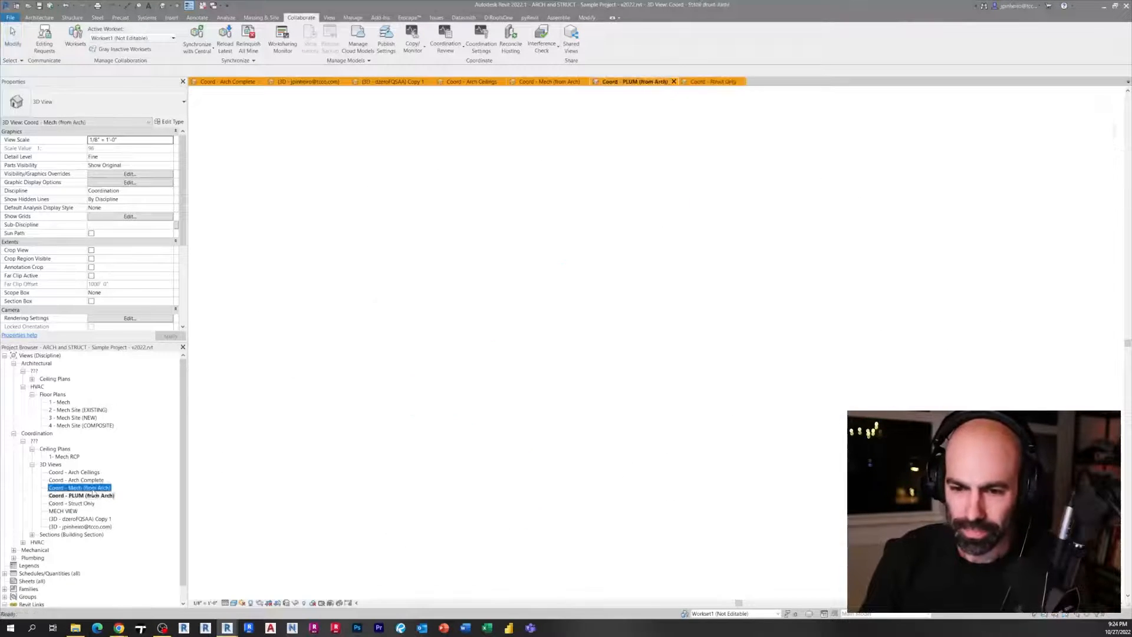
double_click(76, 479)
double_click(74, 472)
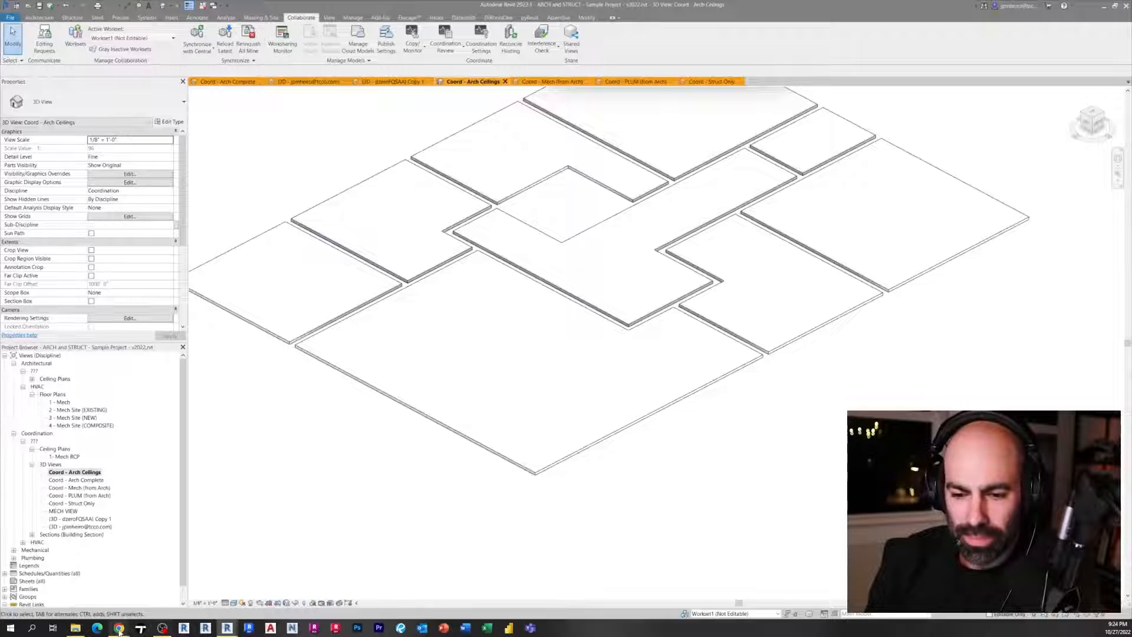
Switch to the browser and open the Model Coordination module for the New England Sandbox project
left_click(118, 610)
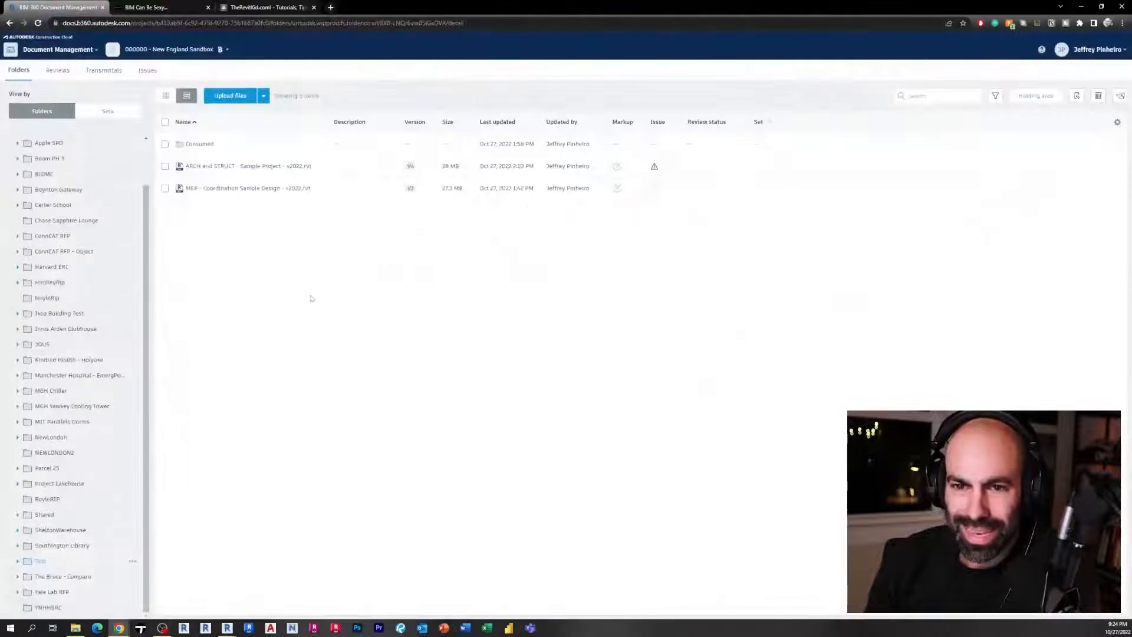
left_click(58, 56)
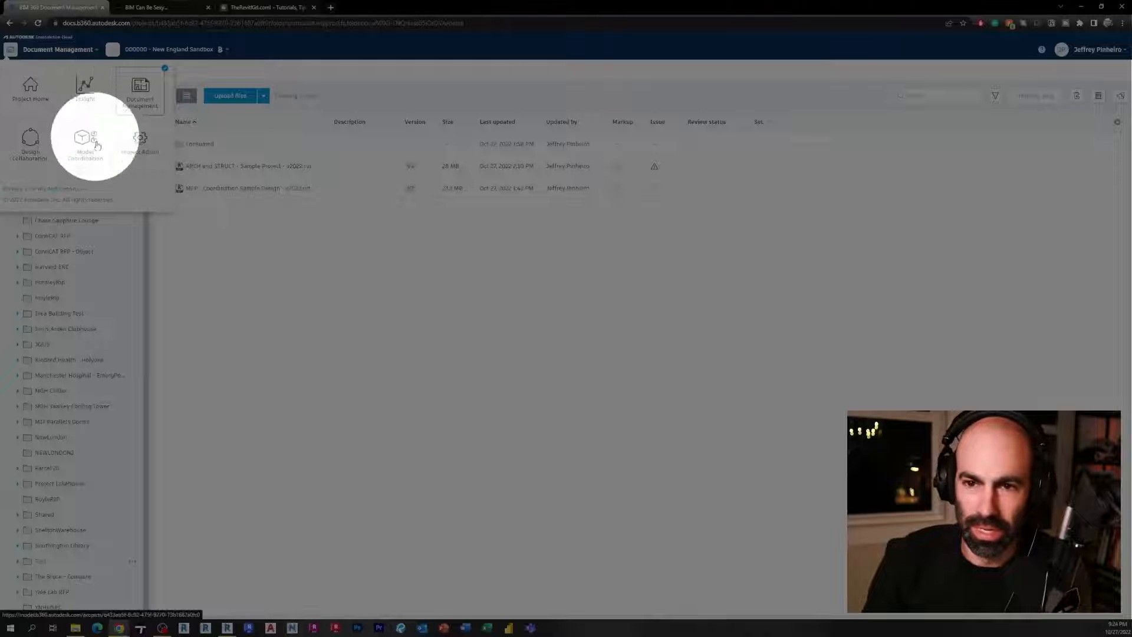
left_click(83, 154)
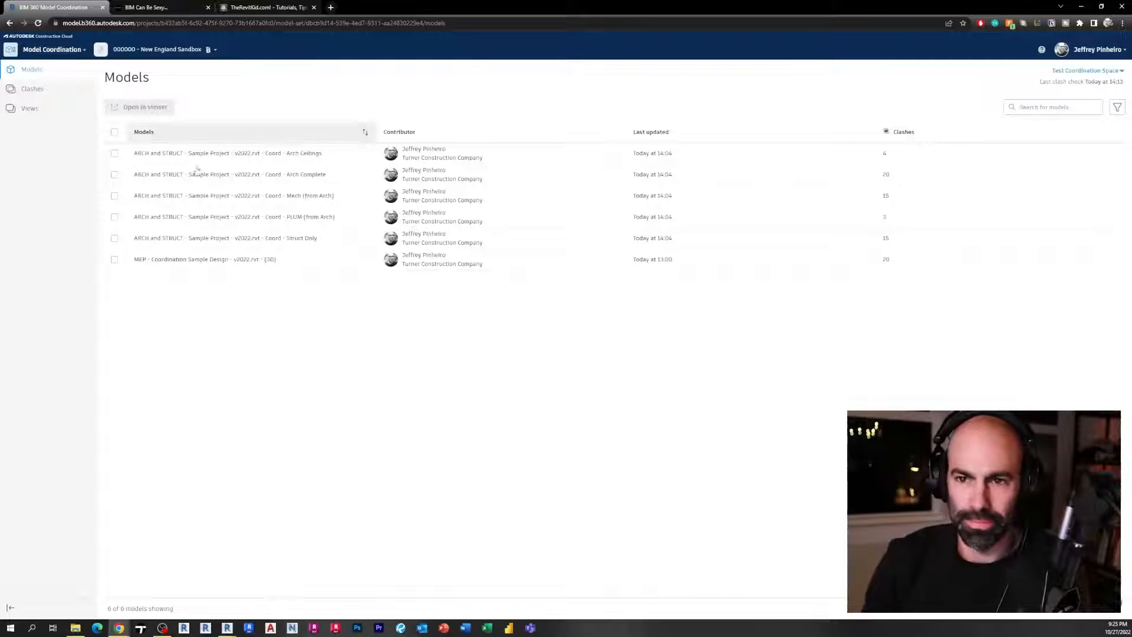
key("ctrl")
key("ctrl")
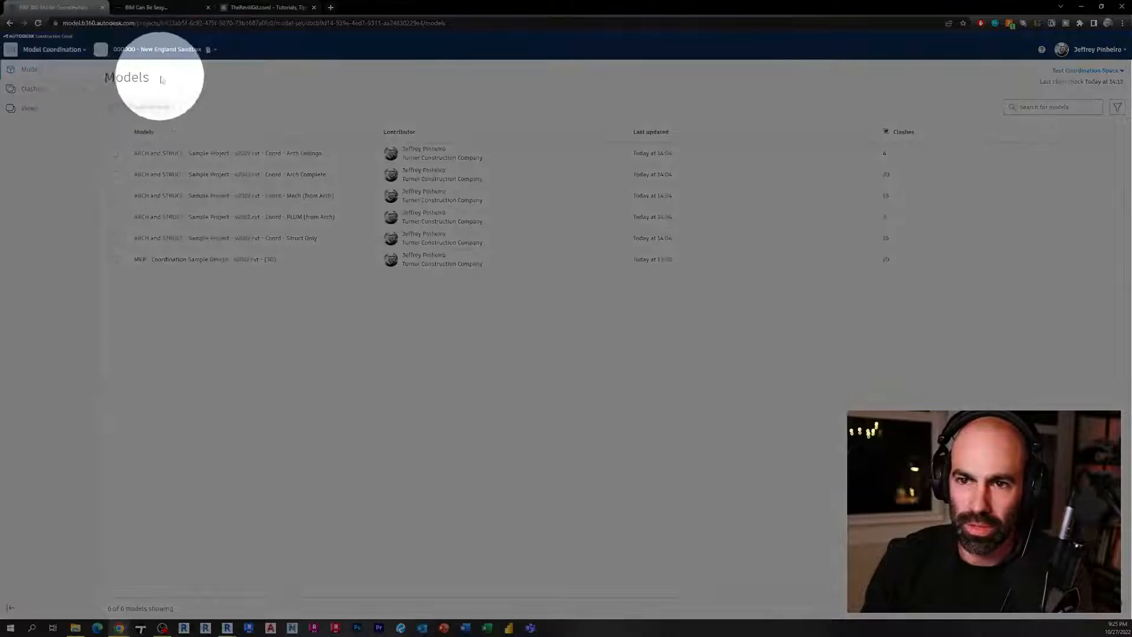
key("ctrl")
key("ctrl")
key("ctrl")
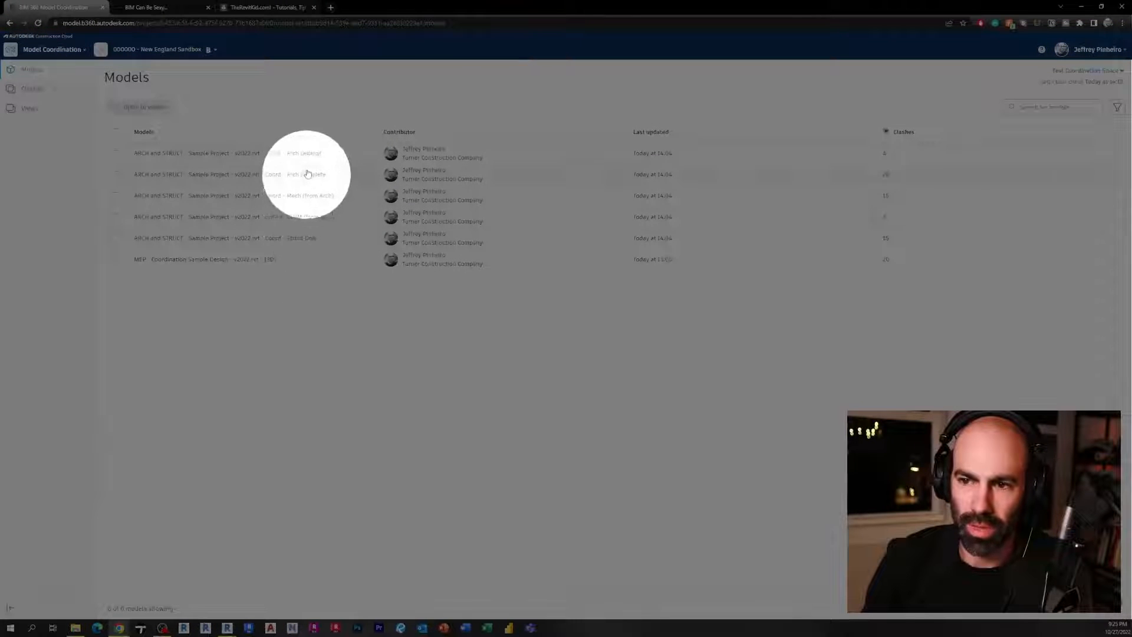
key("ctrl")
Switch back to Revit and the Coord - Arch Ceilings view
mouse_move(227, 627)
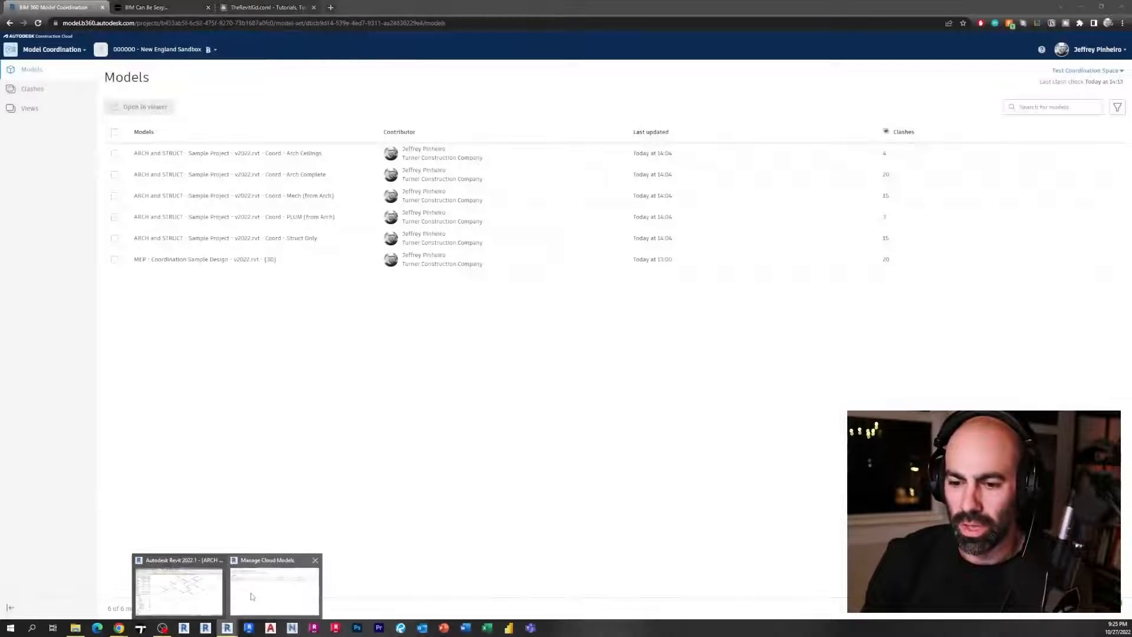
left_click(180, 587)
middle_click_drag(304, 457, 364, 470)
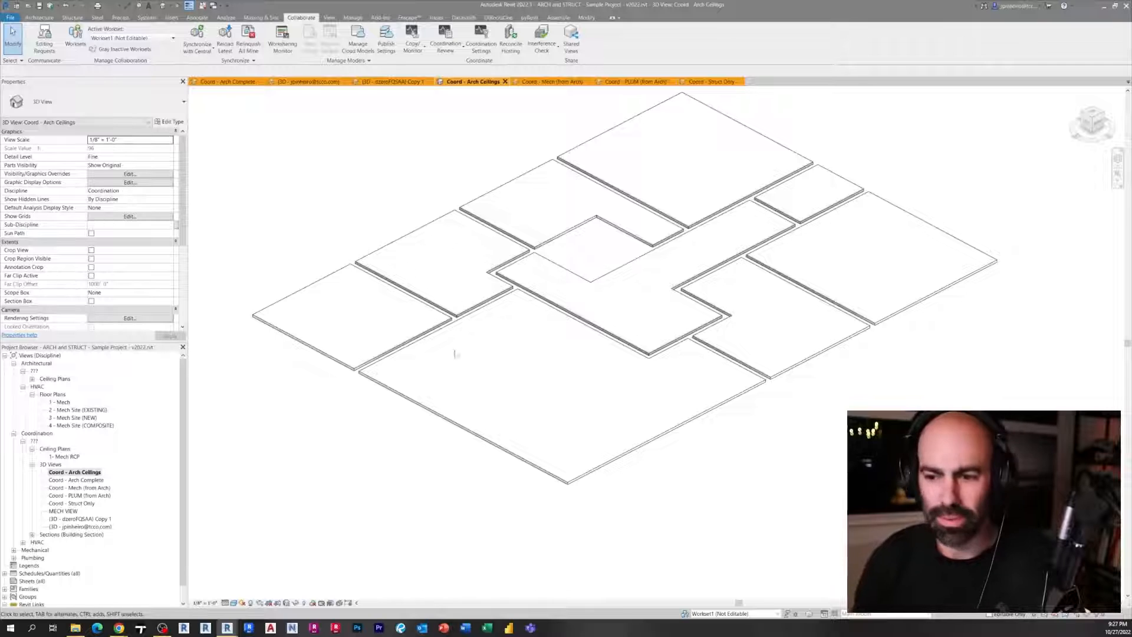
Cycle through the Coord - Arch Complete, Mech, PLUM and Struct Only views, briefly selecting a beam
scroll(412, 432, "down", 5)
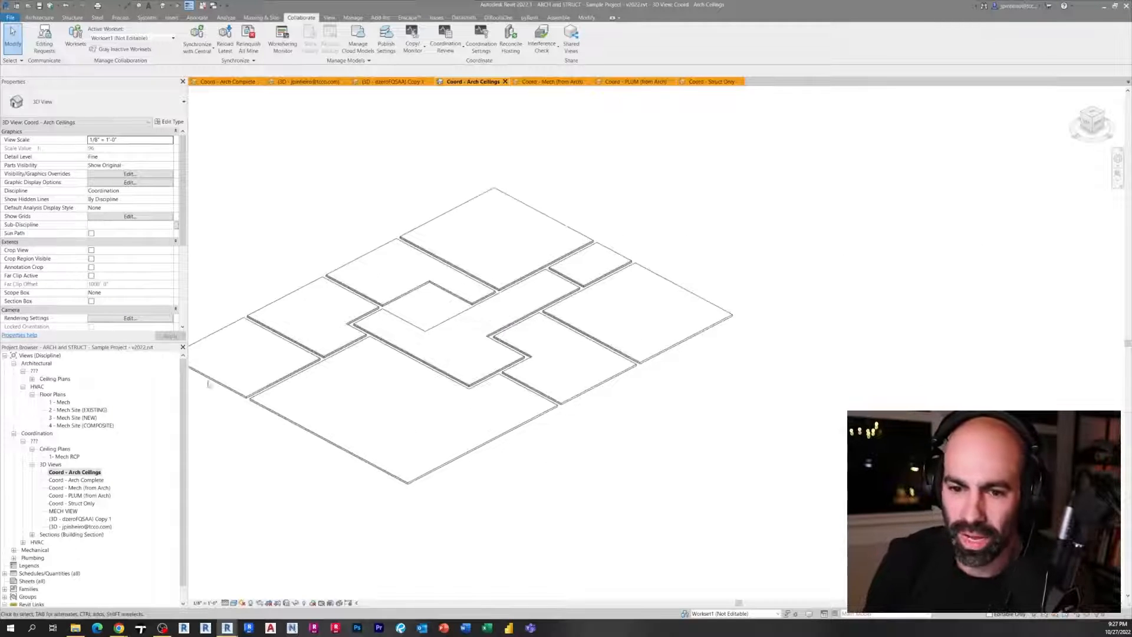
double_click(99, 480)
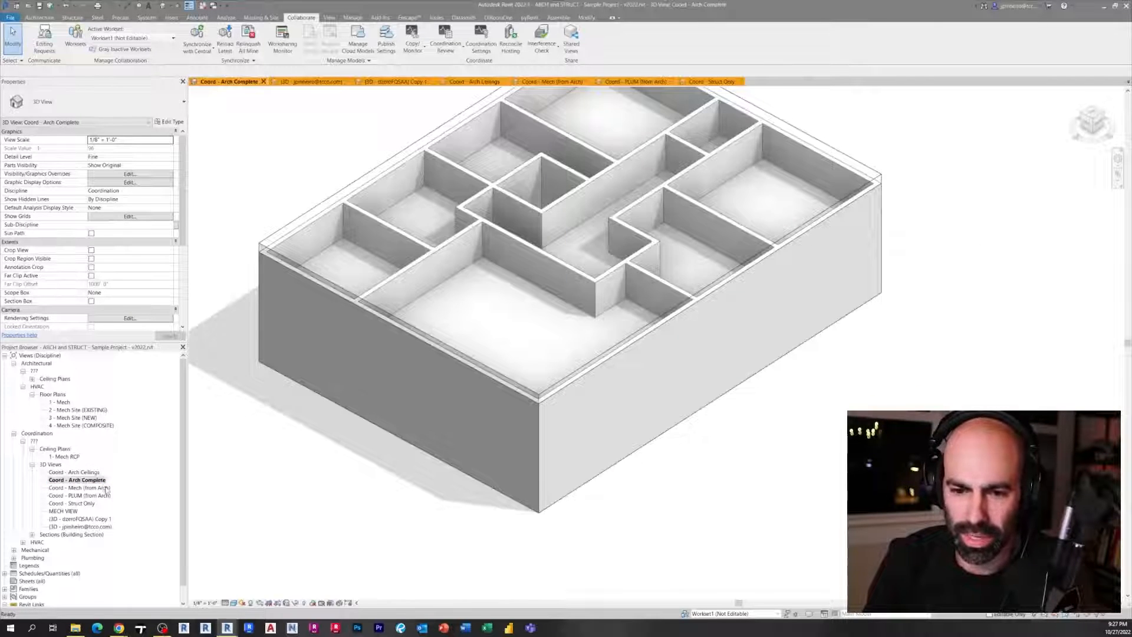
double_click(106, 488)
double_click(89, 495)
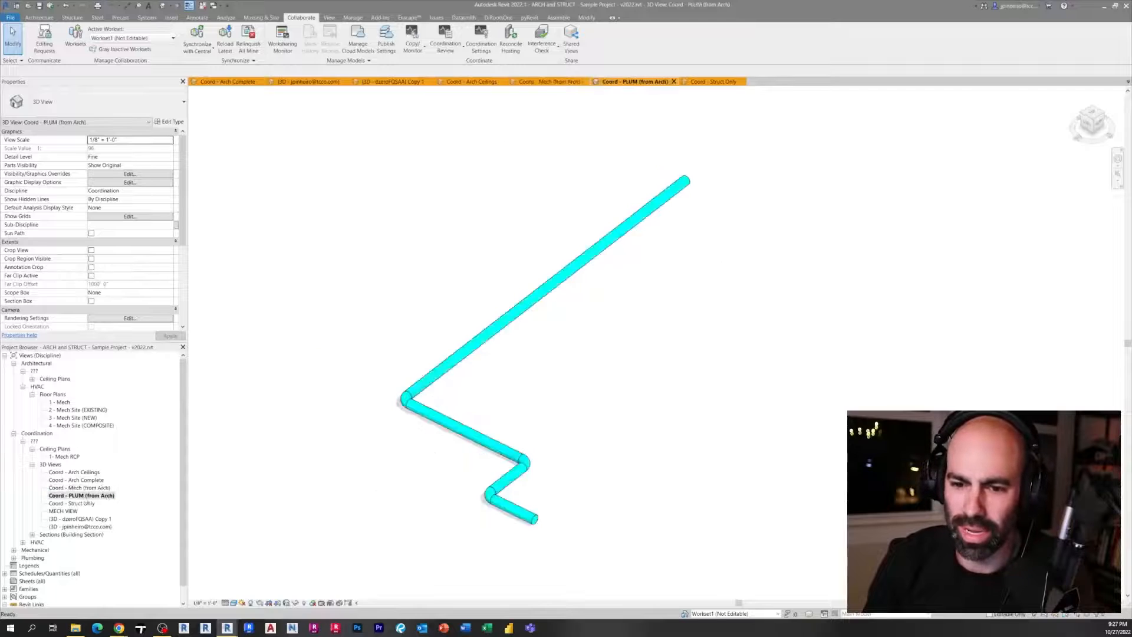
double_click(73, 503)
left_click(216, 392)
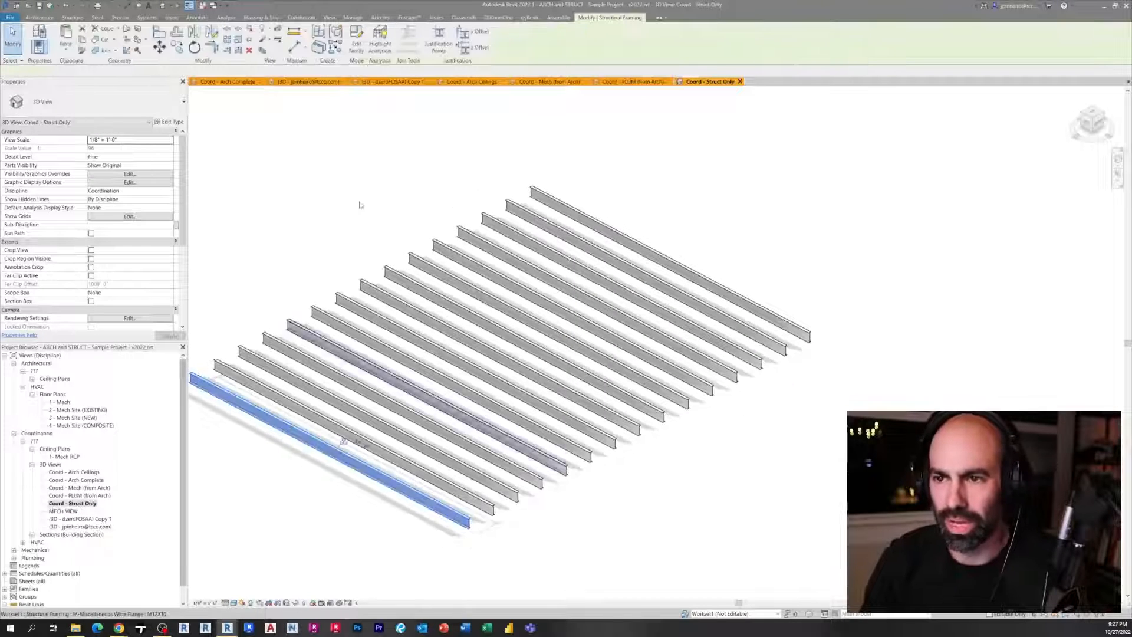
left_click(360, 204)
Open Publish Settings and save the set with the five Coord 3D views included
left_click(301, 17)
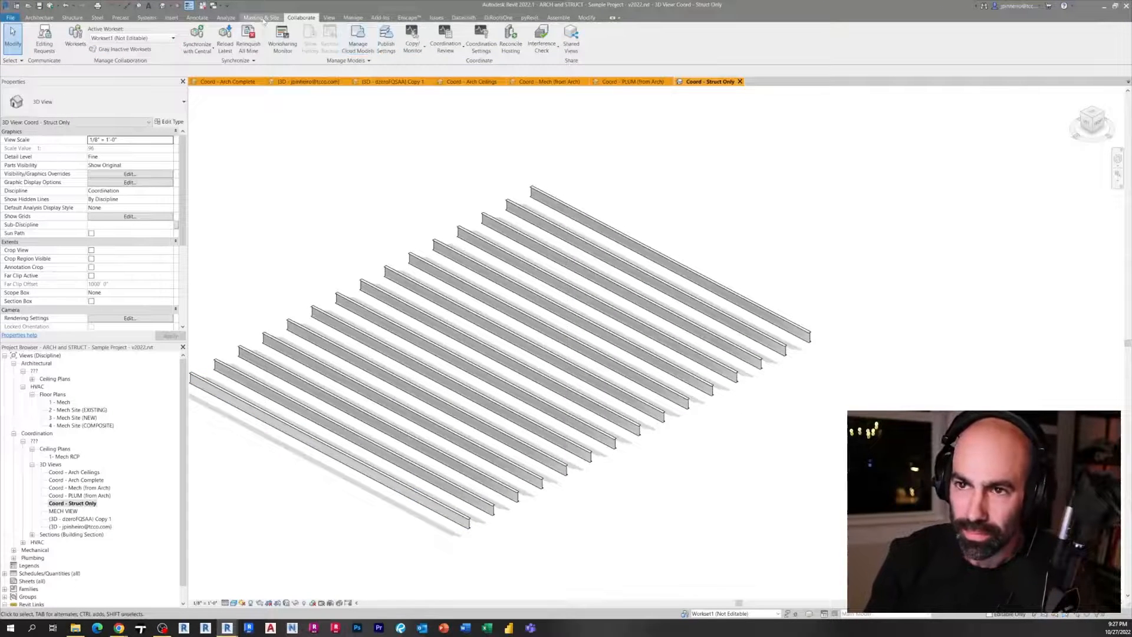
left_click(385, 39)
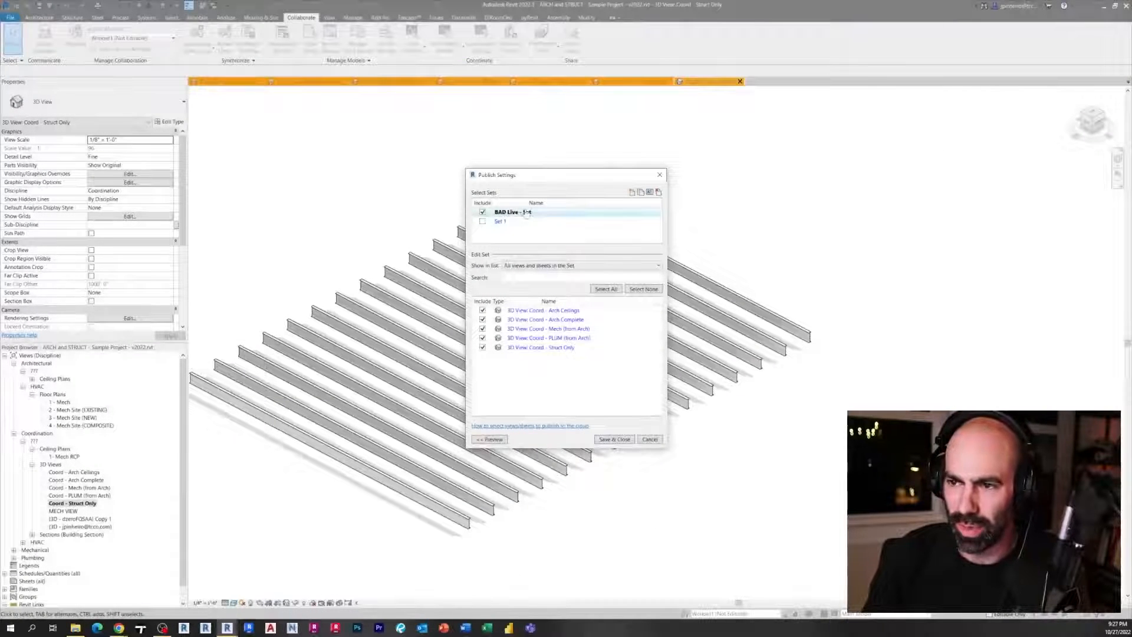
left_click(614, 440)
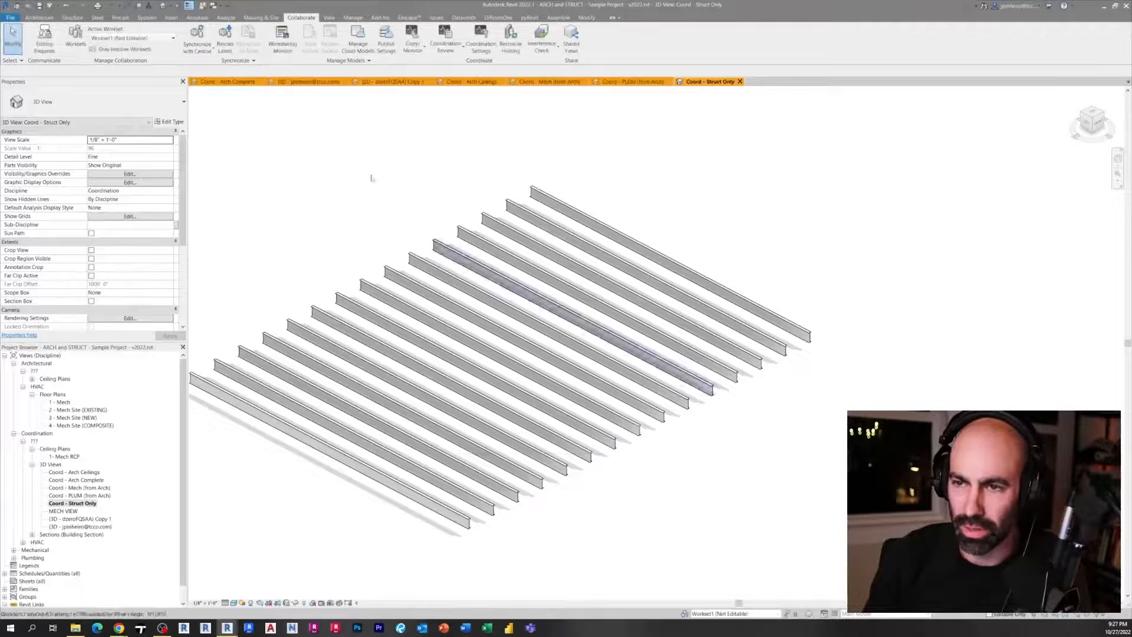
Synchronize the model with central
left_click(50, 5)
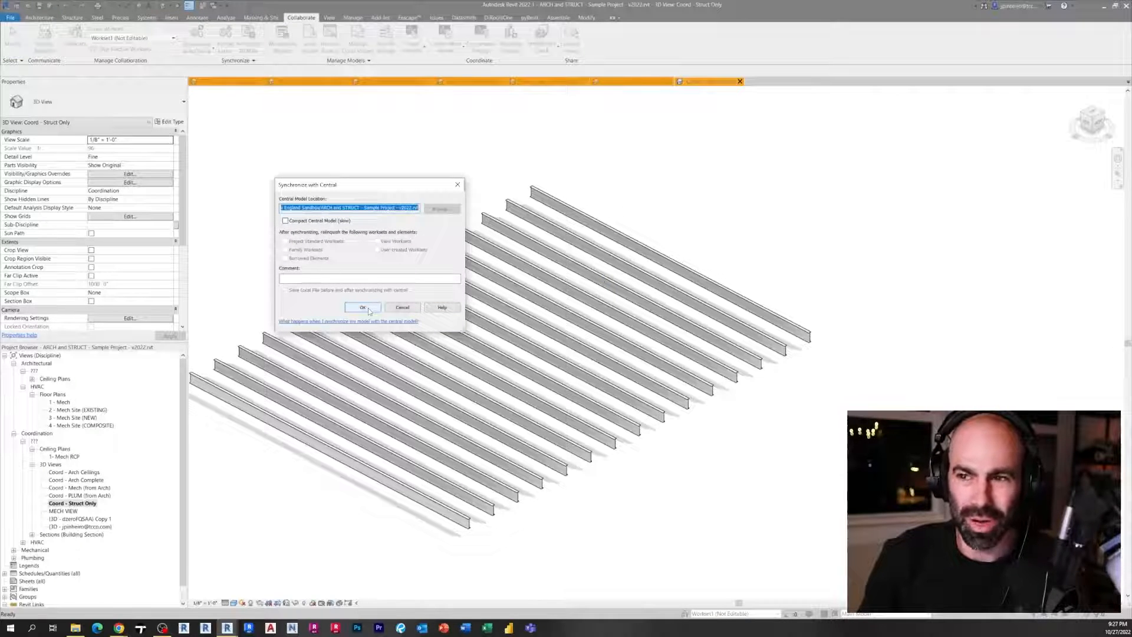
left_click(363, 308)
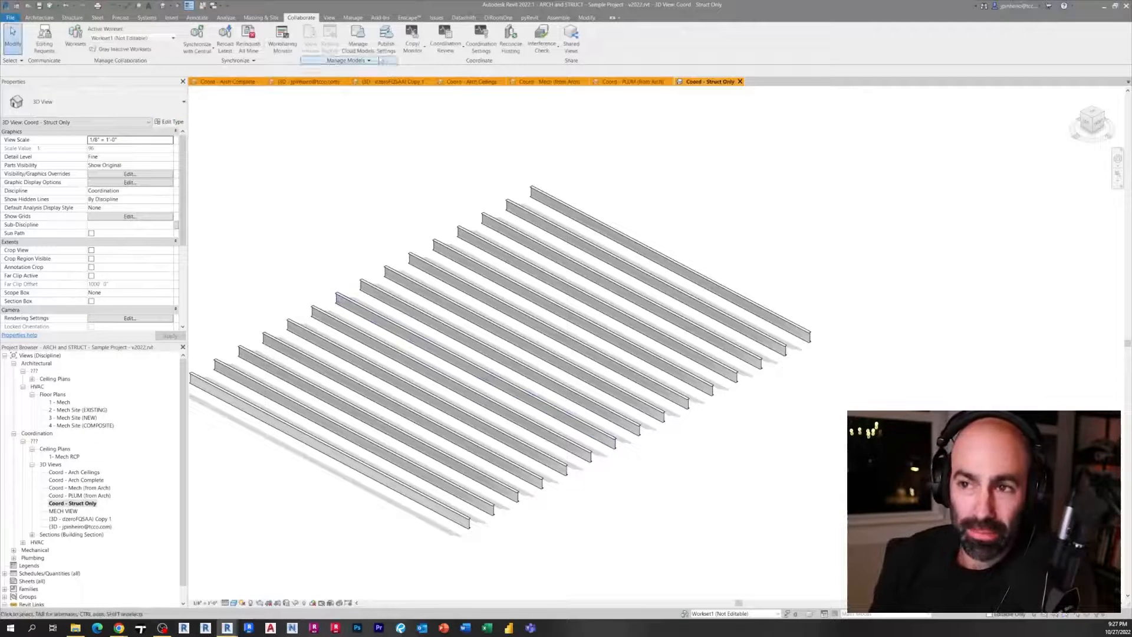
Open Manage Cloud Models to review the project's cloud models
left_click(357, 38)
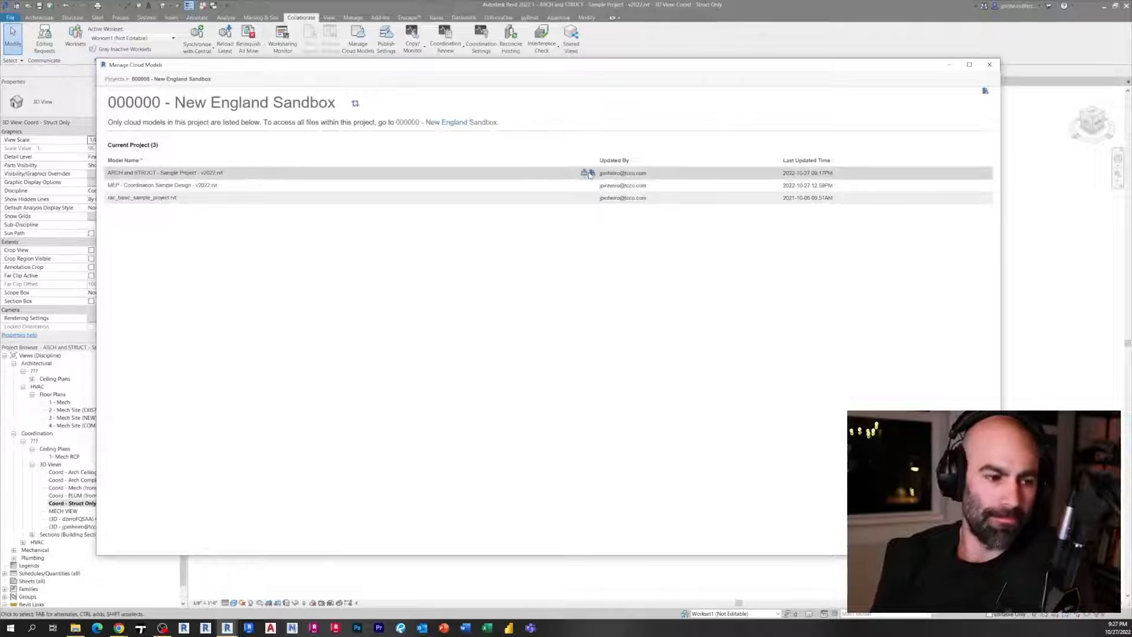
key("ctrl")
key("ctrl")
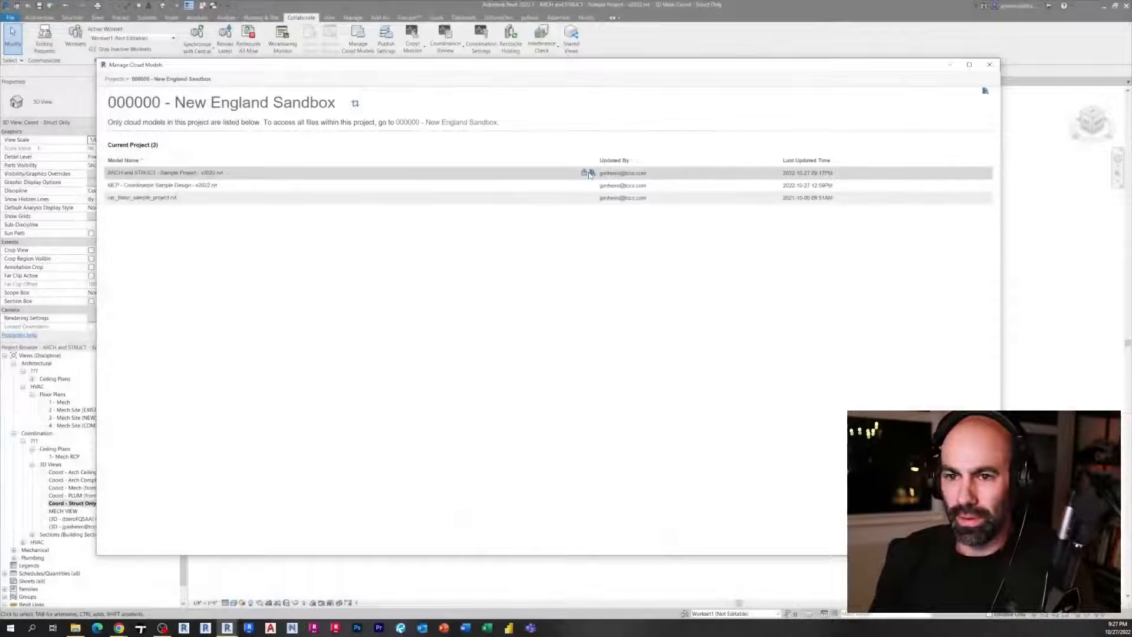
Switch to the browser and open the Document Management module from the module menu
left_click(125, 622)
left_click(124, 586)
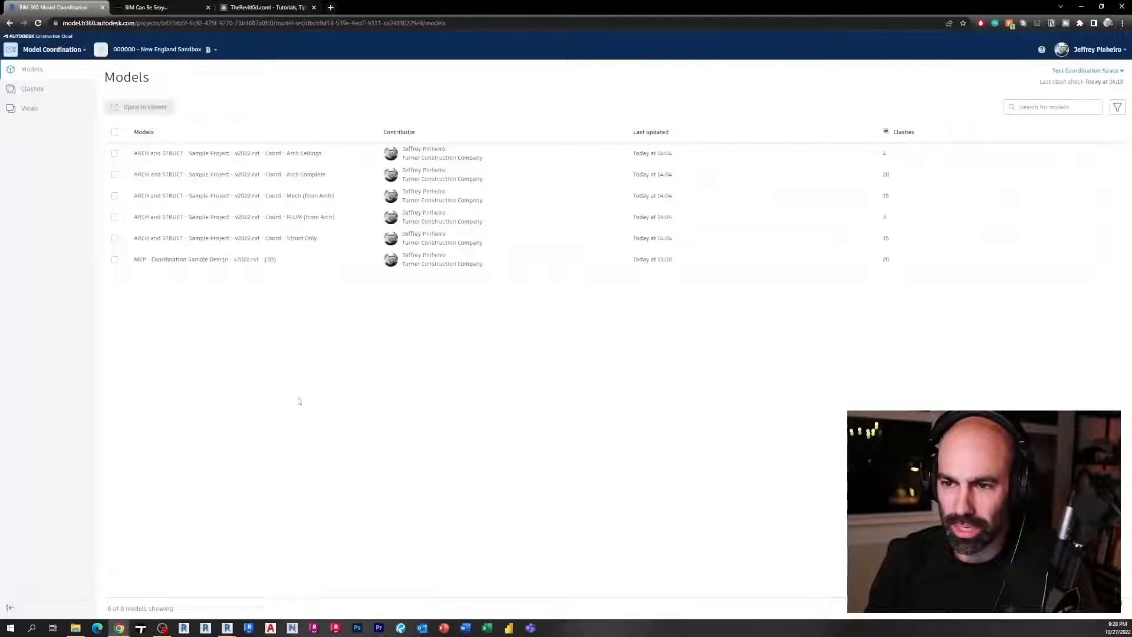
left_click(57, 52)
left_click(142, 89)
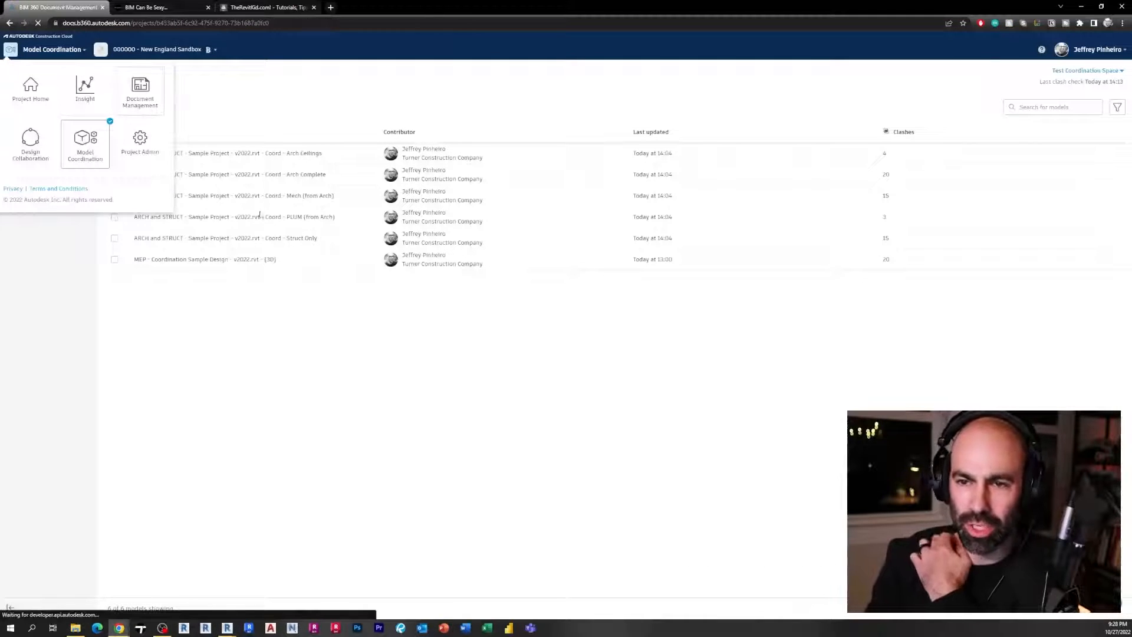
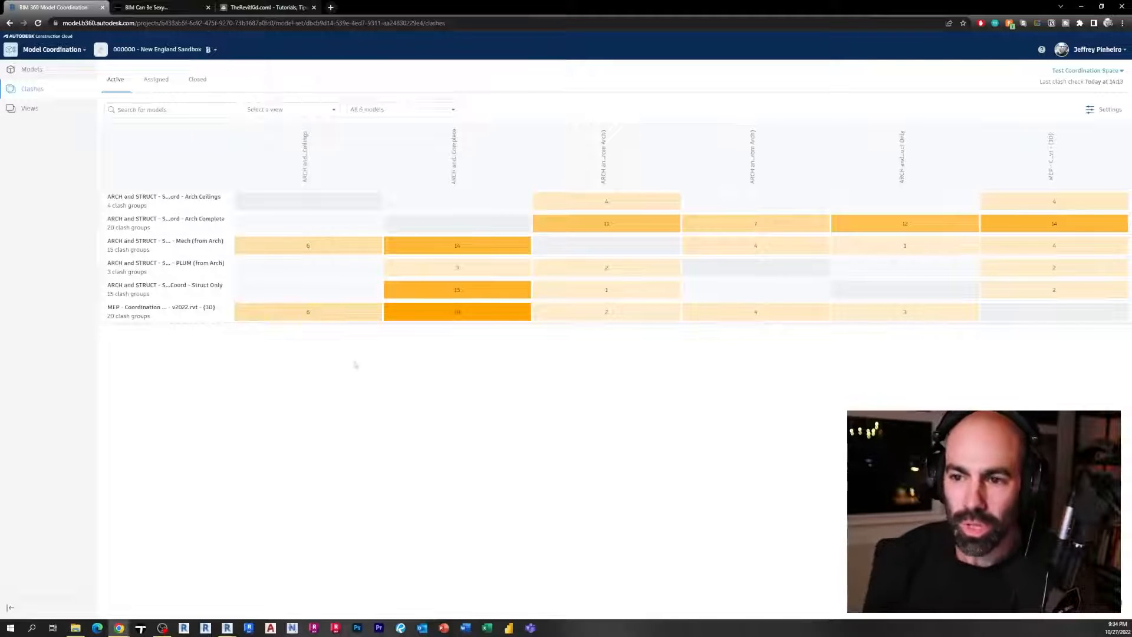
Open the Mech (from Arch) and PLUM (from Arch) coordination models together in the viewer
left_click(31, 70)
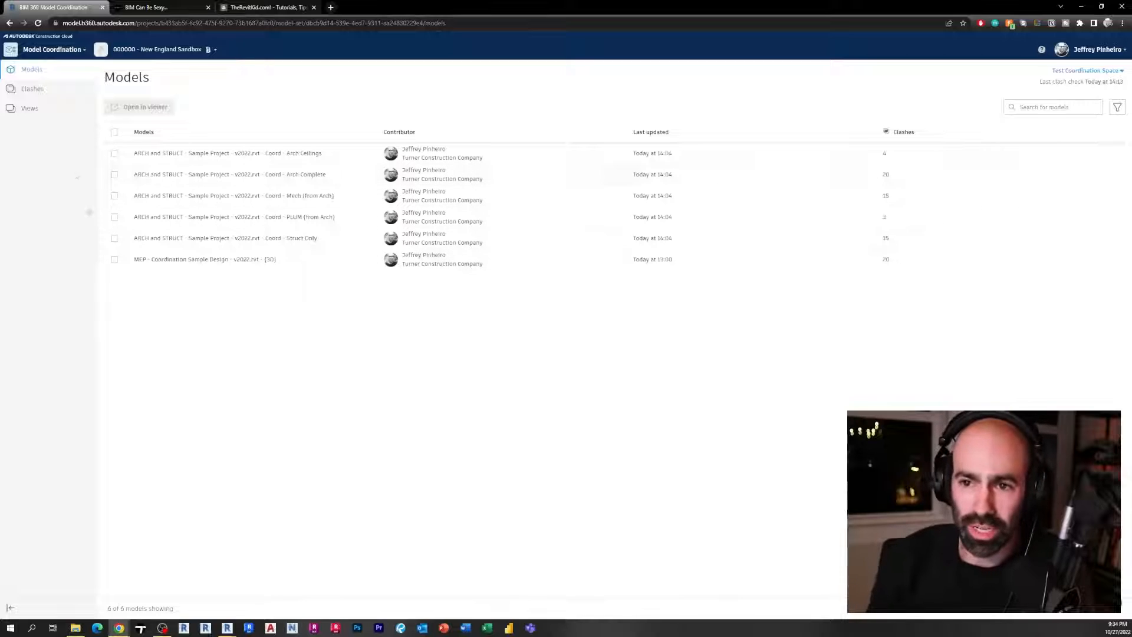
left_click(115, 154)
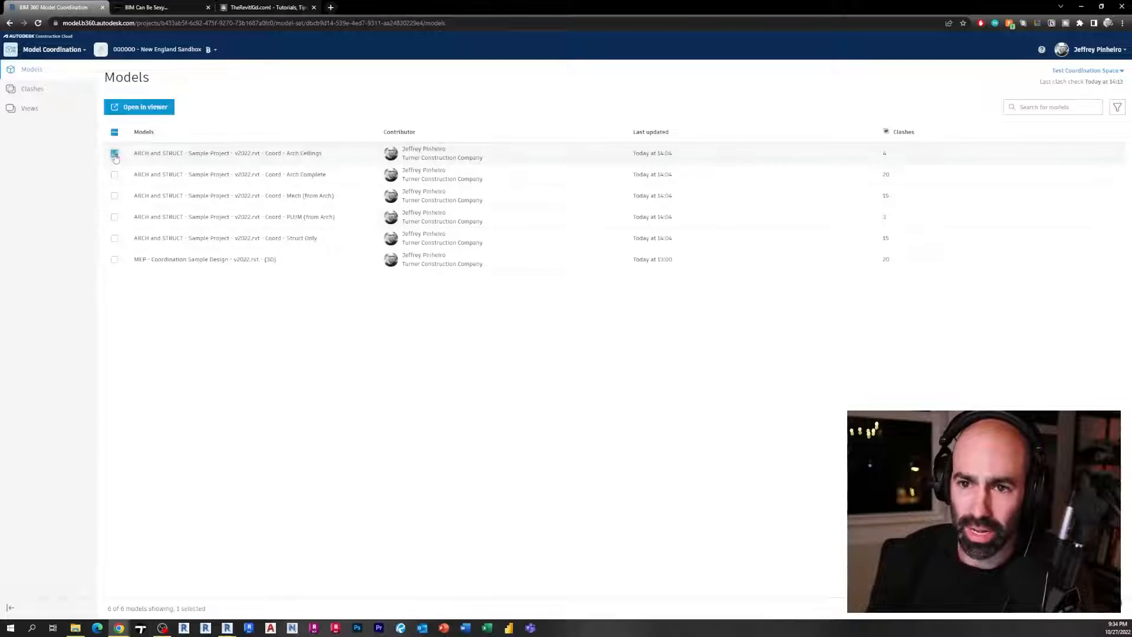
left_click(115, 196)
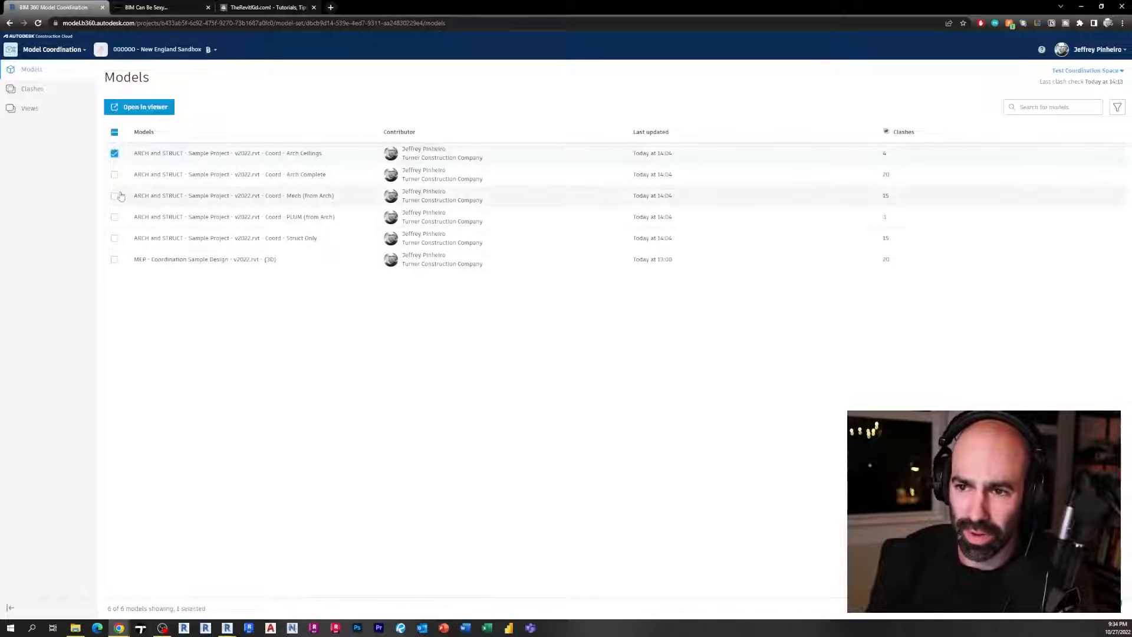
left_click(115, 154)
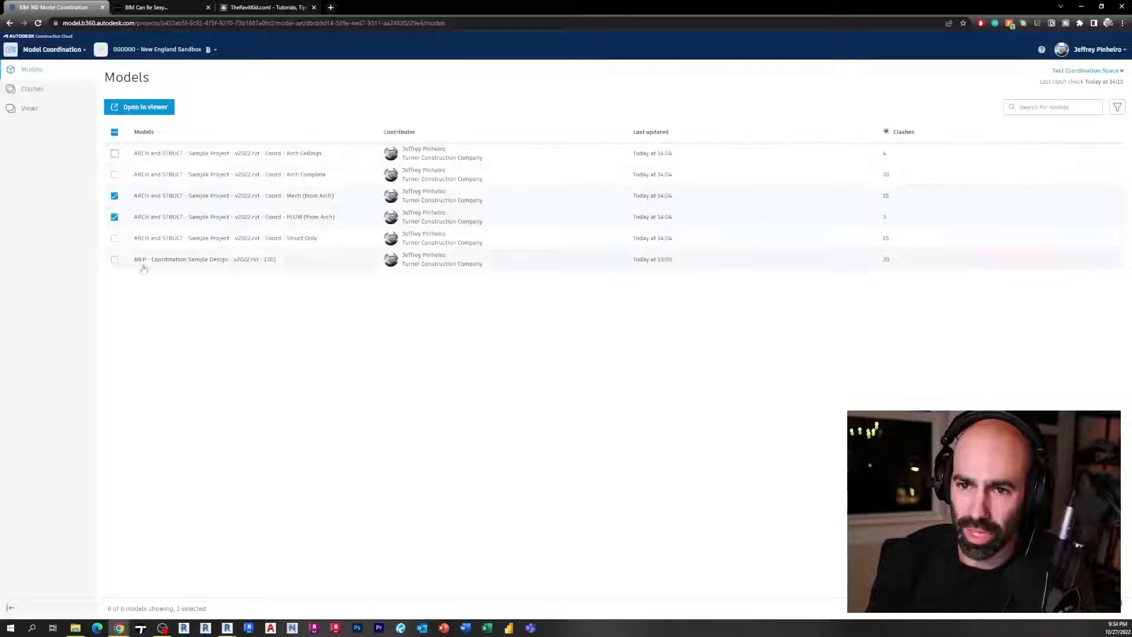
left_click(146, 107)
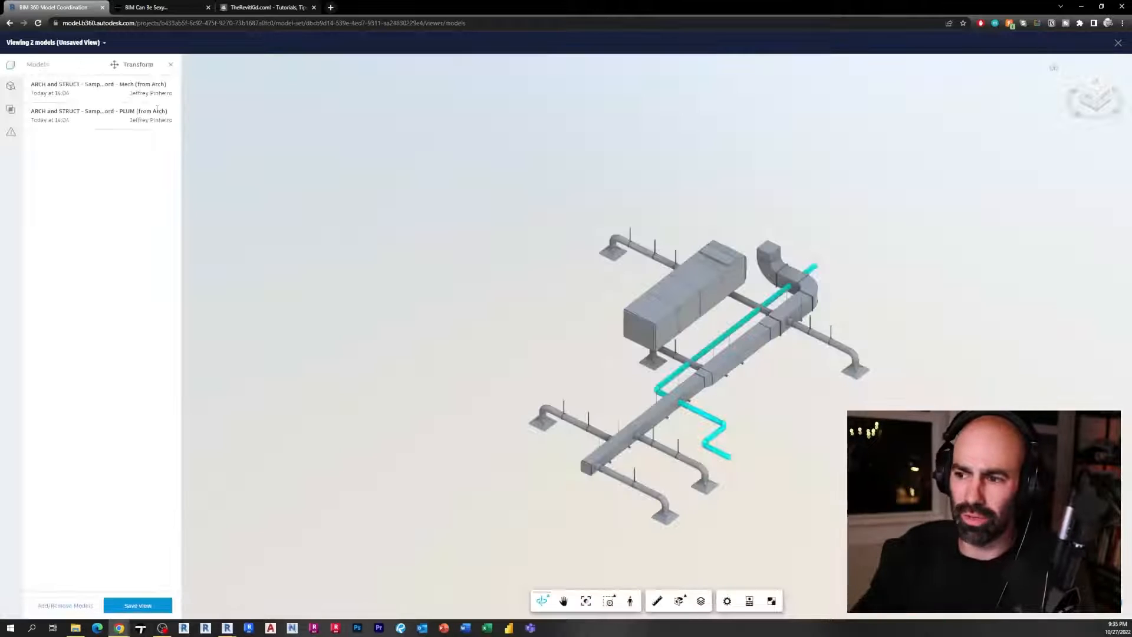
Inspect the combined ductwork and piping in 3D and open the model browser's category filter
scroll(743, 402, "up", 5)
scroll(743, 402, "up", 8)
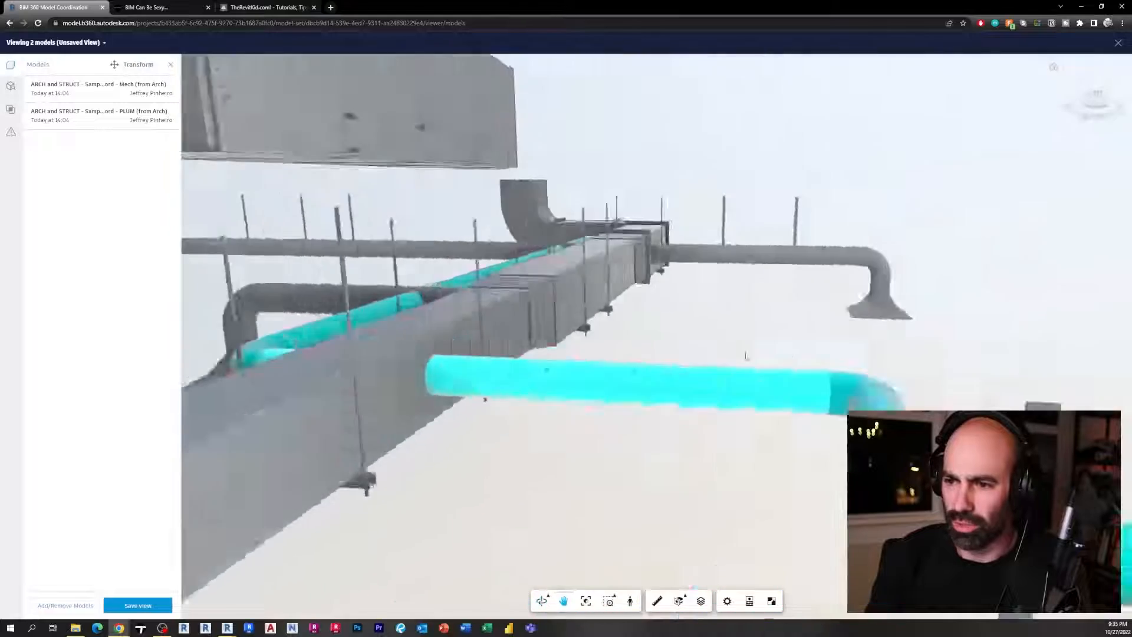
mouse_move(547, 370)
middle_mouse_down("shift")
mouse_move(487, 387)
mouse_move(621, 394)
mouse_move(553, 437)
mouse_move(468, 455)
mouse_move(566, 389)
mouse_move(607, 413)
mouse_move(679, 405)
mouse_move(558, 380)
middle_mouse_up("shift")
scroll(607, 413, "down", 3)
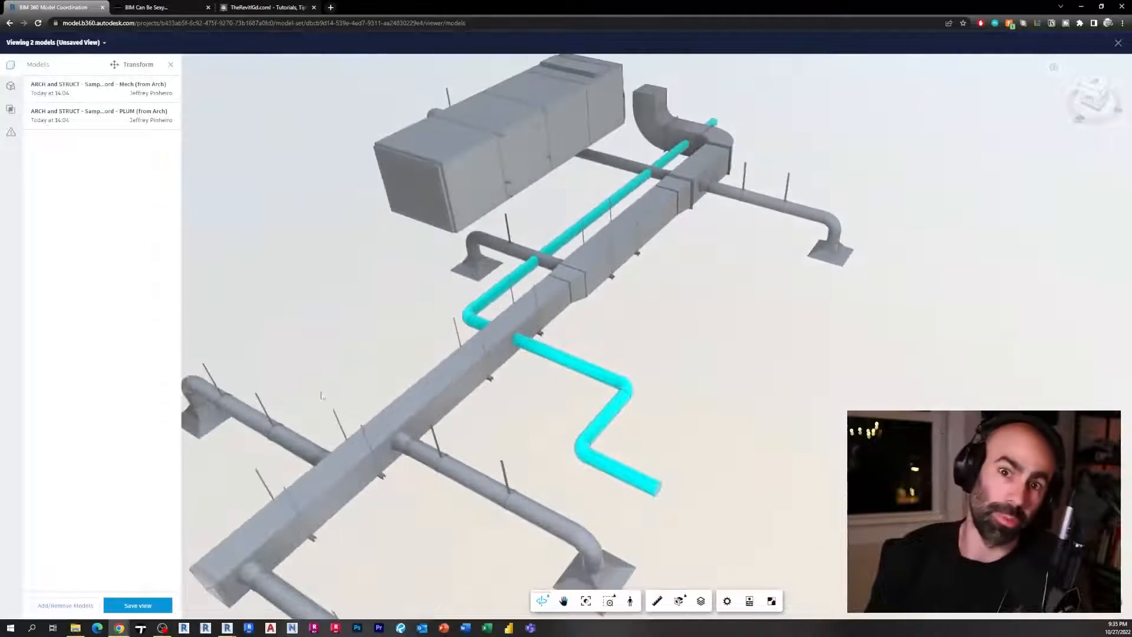
middle_click_drag(359, 321, 372, 326, "shift")
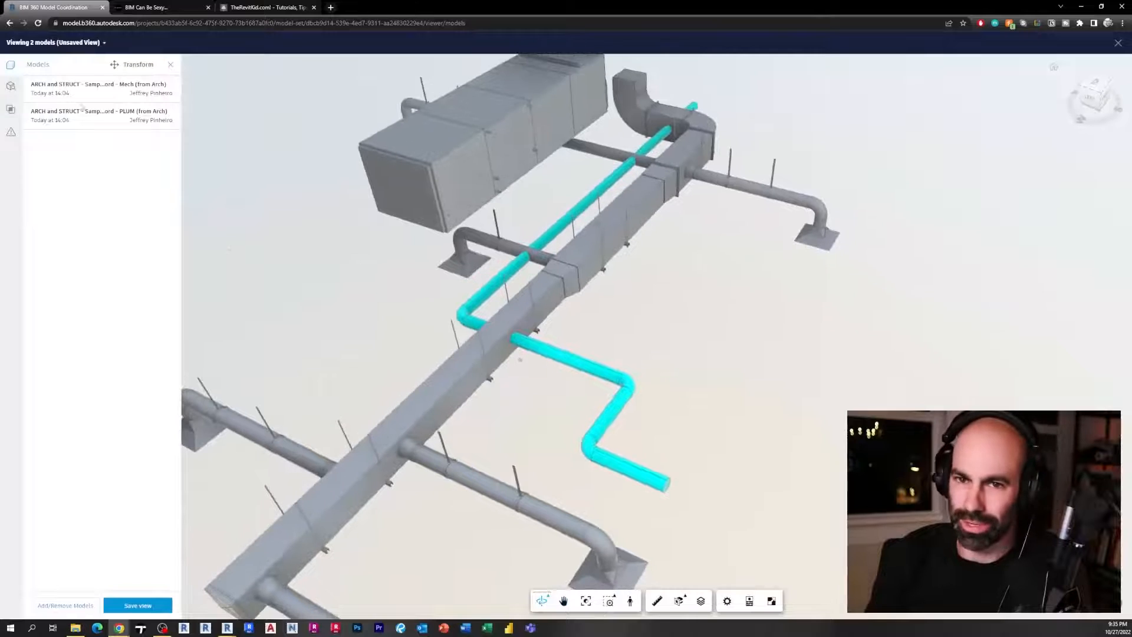
left_click(9, 87)
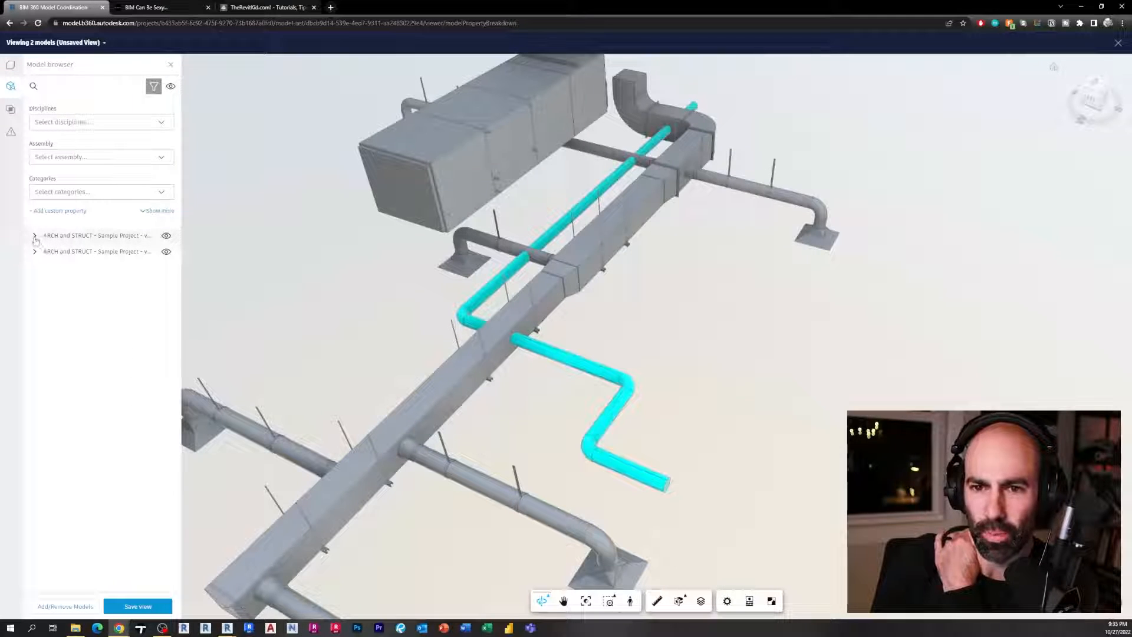
left_click(87, 191)
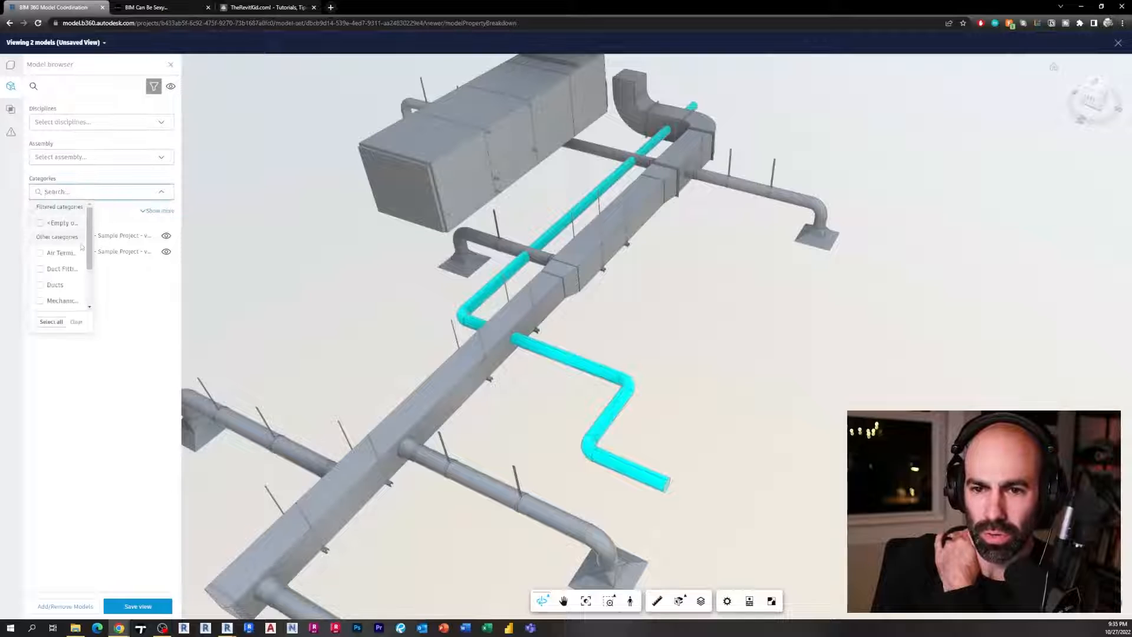
left_click_drag(90, 247, 92, 315)
left_click(109, 364)
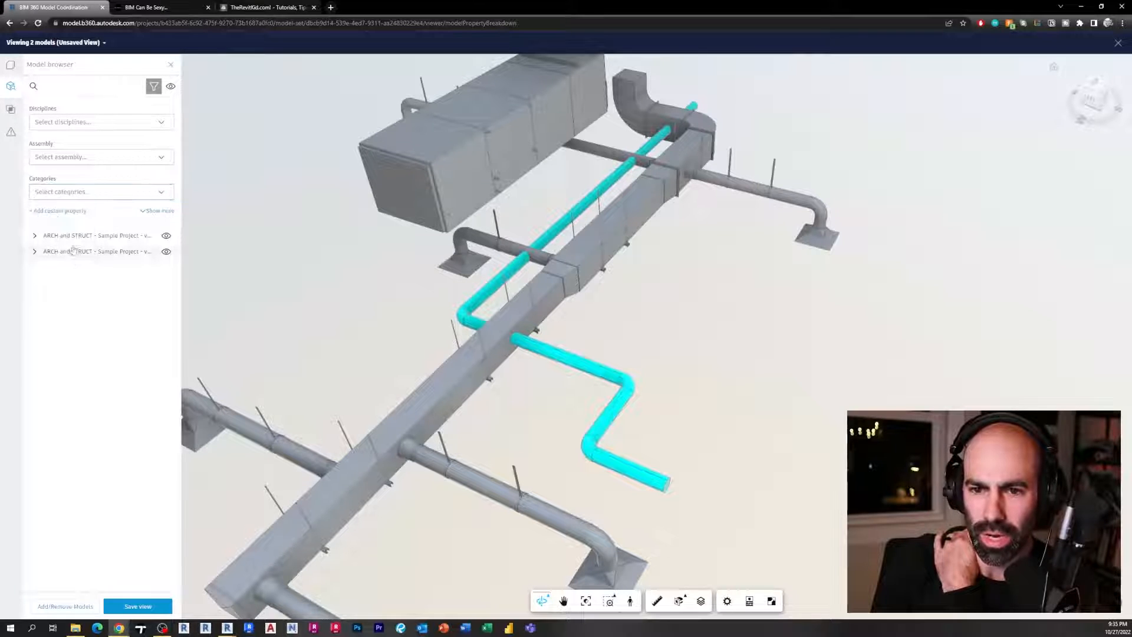
Expand both models in the model browser and toggle Pipe Fittings visibility off and back on
left_click(33, 236)
left_click(34, 237)
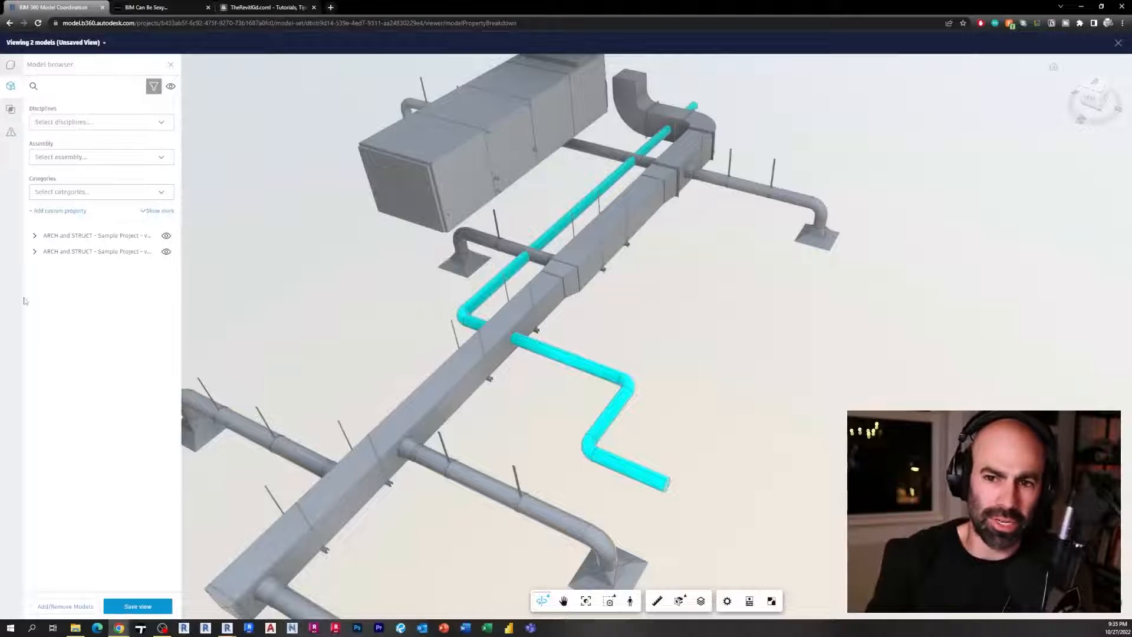
left_click(34, 236)
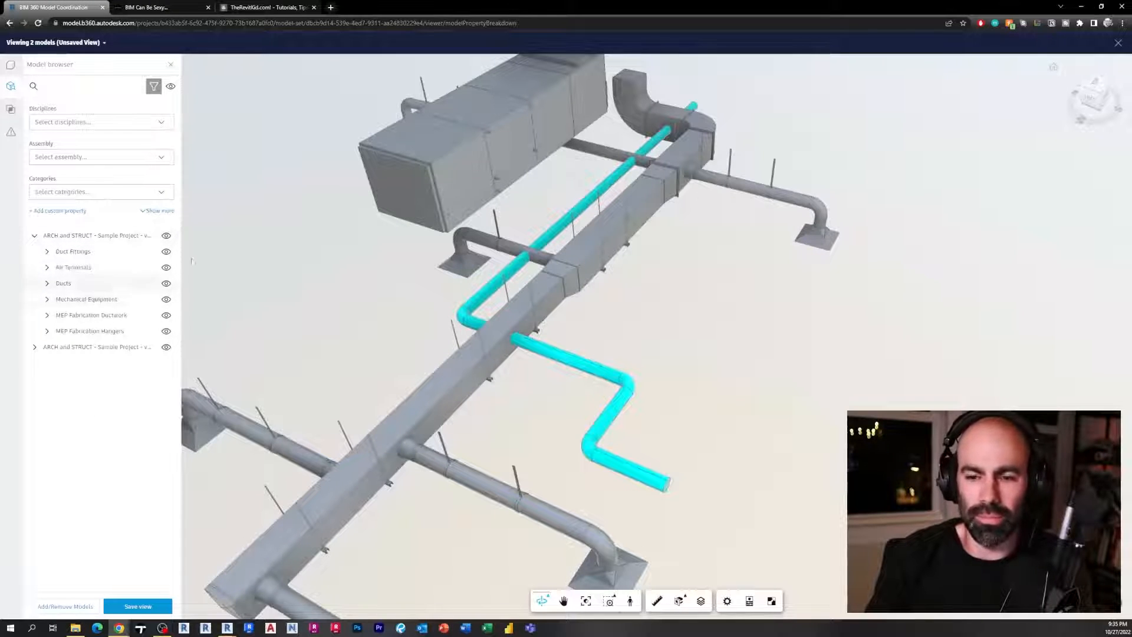
left_click_drag(348, 330, 426, 323)
scroll(411, 318, "up", 4)
left_click(34, 347)
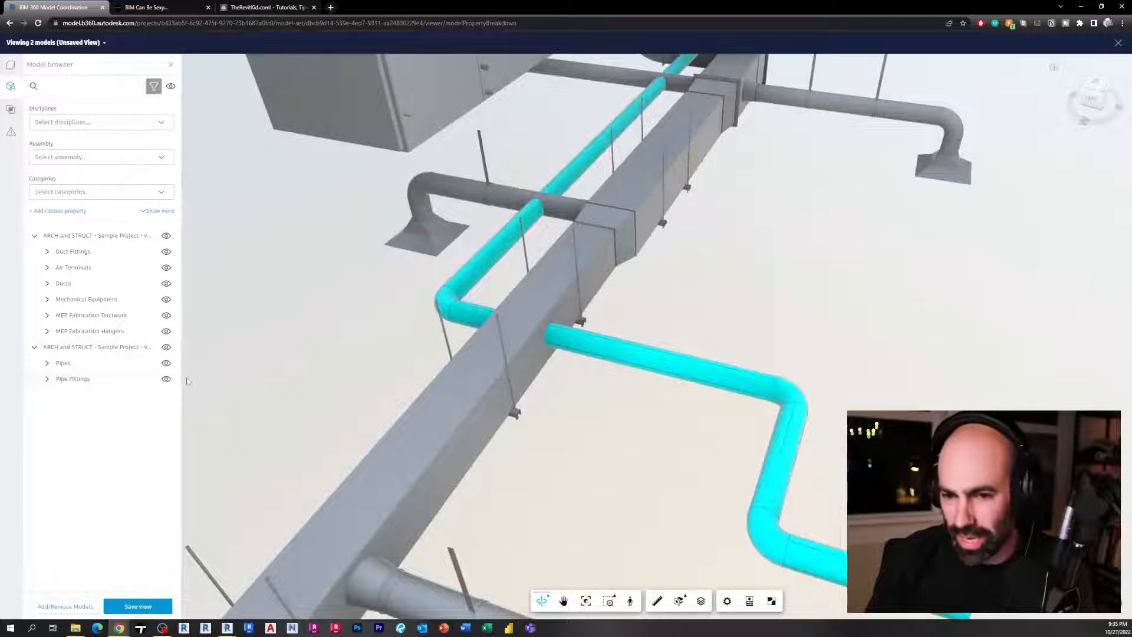
left_click(166, 379)
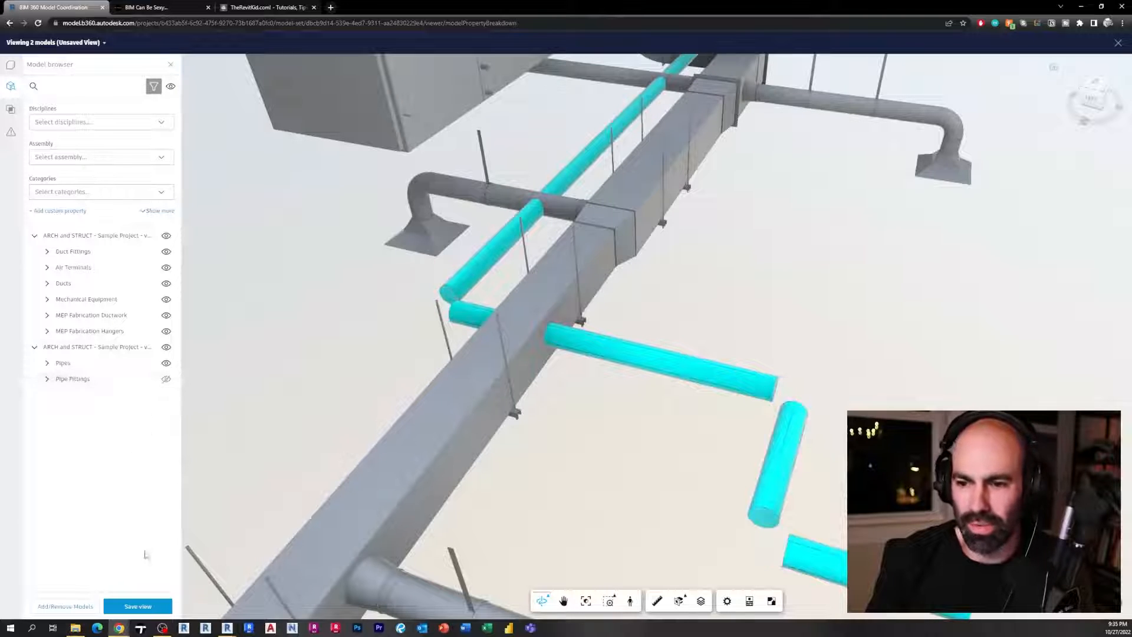
left_click(166, 379)
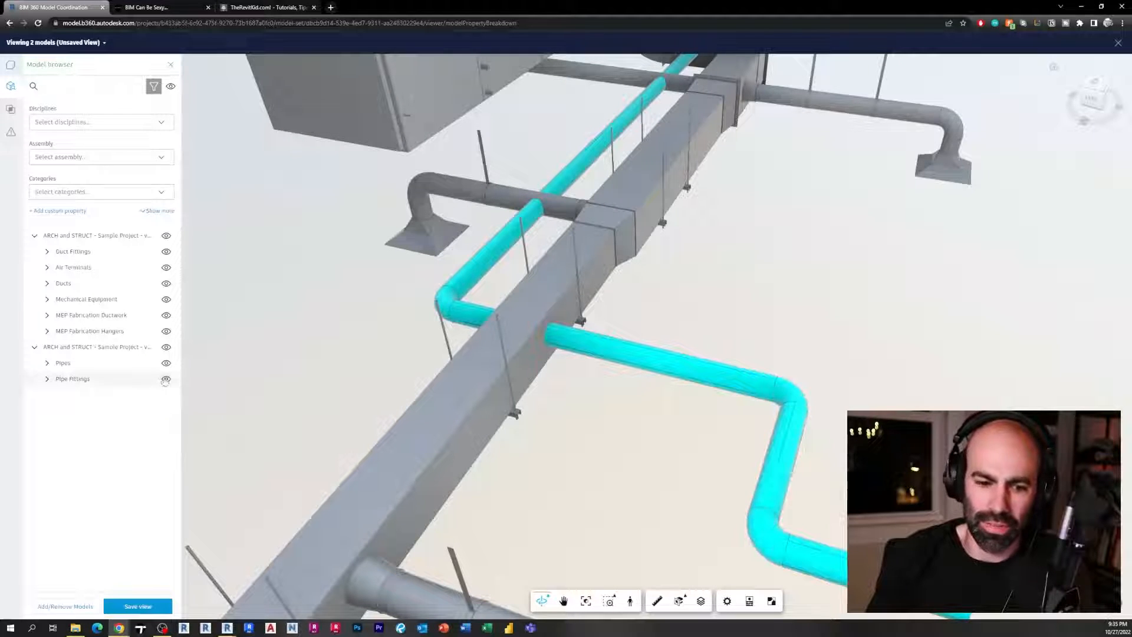
Open the Clashes panel and review the Group by list and the clash display options
left_click(10, 108)
middle_click_drag(327, 310, 126, 259)
scroll(624, 448, "up", 1)
middle_click_drag(624, 448, 628, 404, "shift")
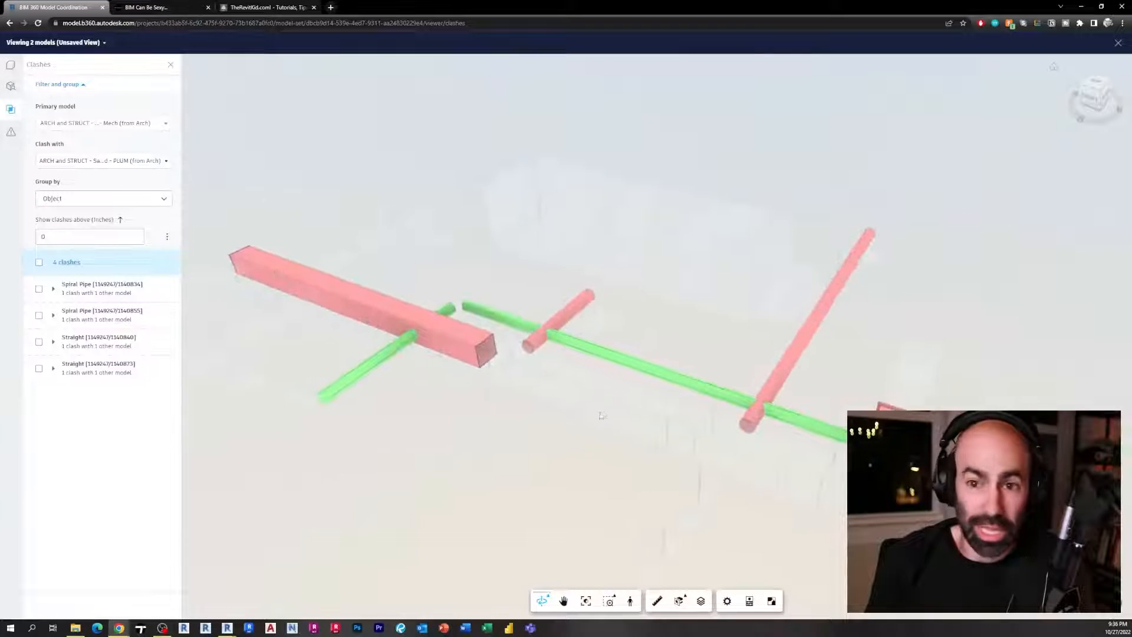
left_click(103, 201)
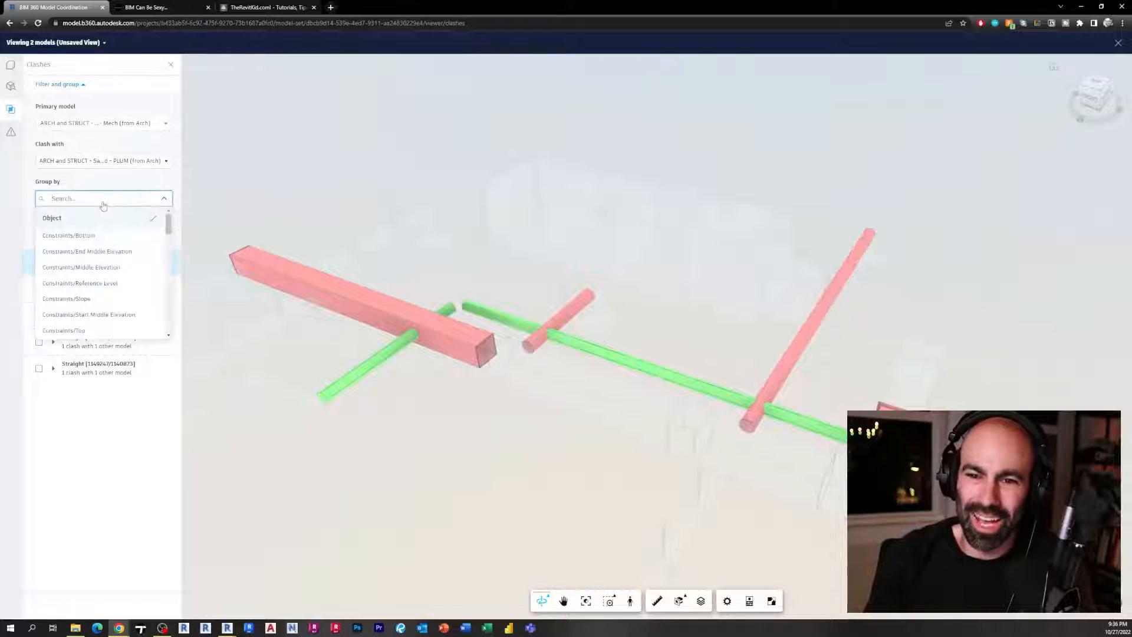
left_click(163, 200)
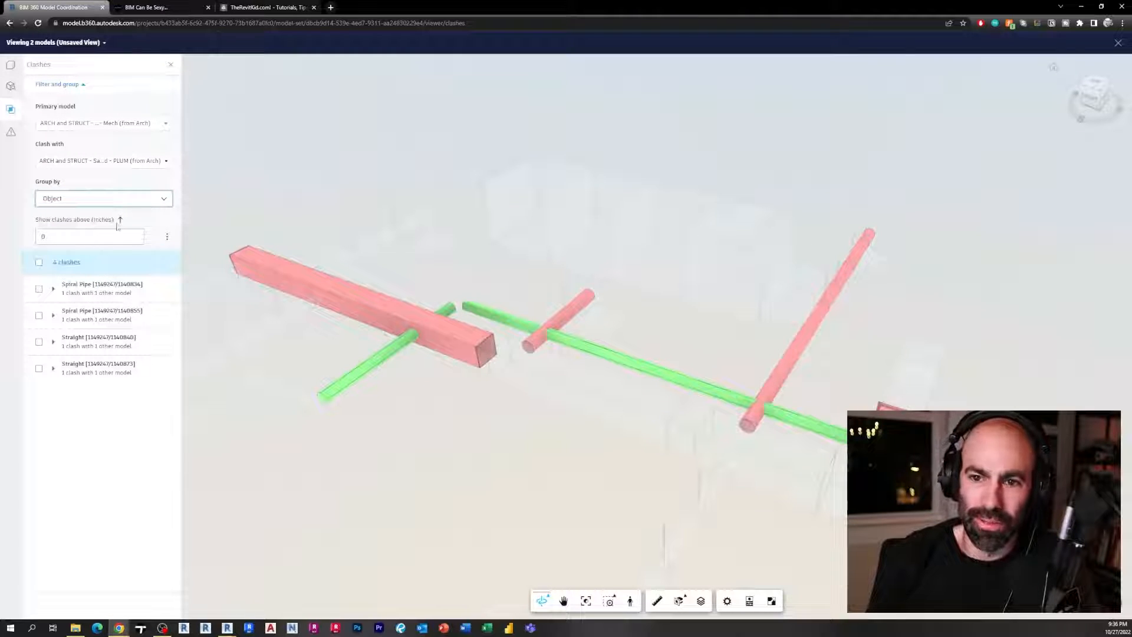
left_click(167, 236)
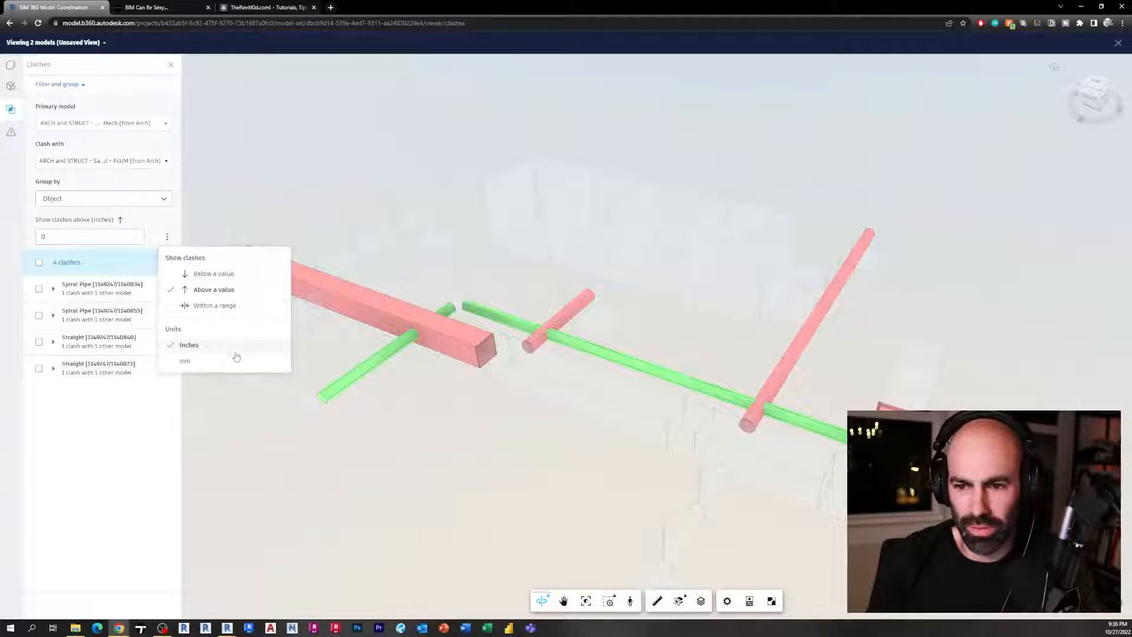
Search the Group by options for categ, then switch between model browser and Clashes panel
left_click(163, 199)
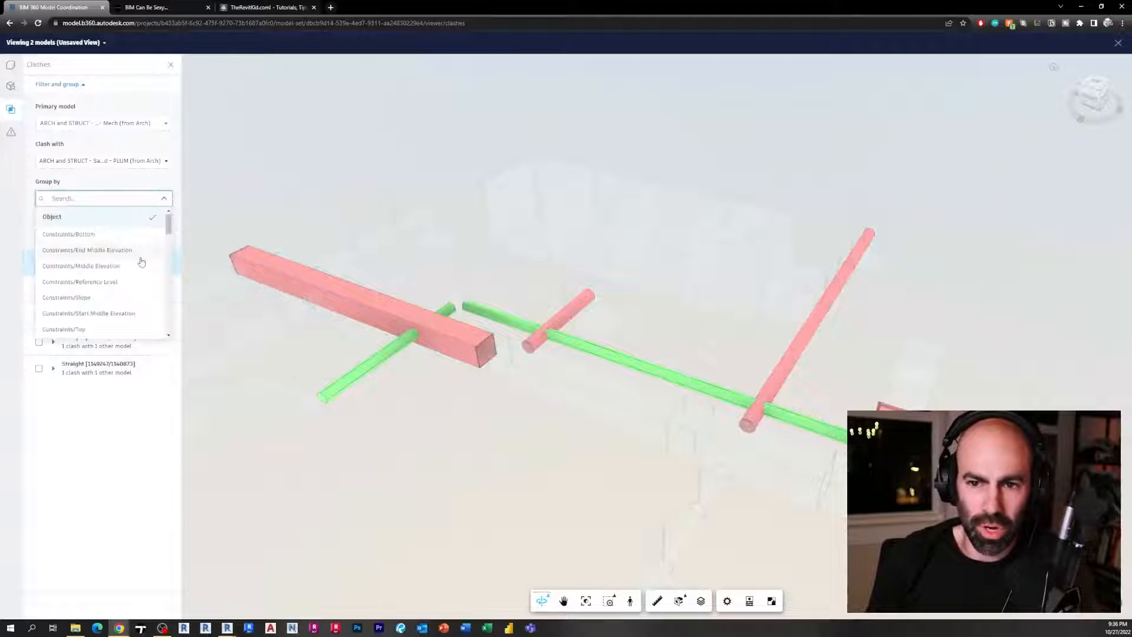
scroll(132, 265, "down", 5)
scroll(133, 266, "up", 5)
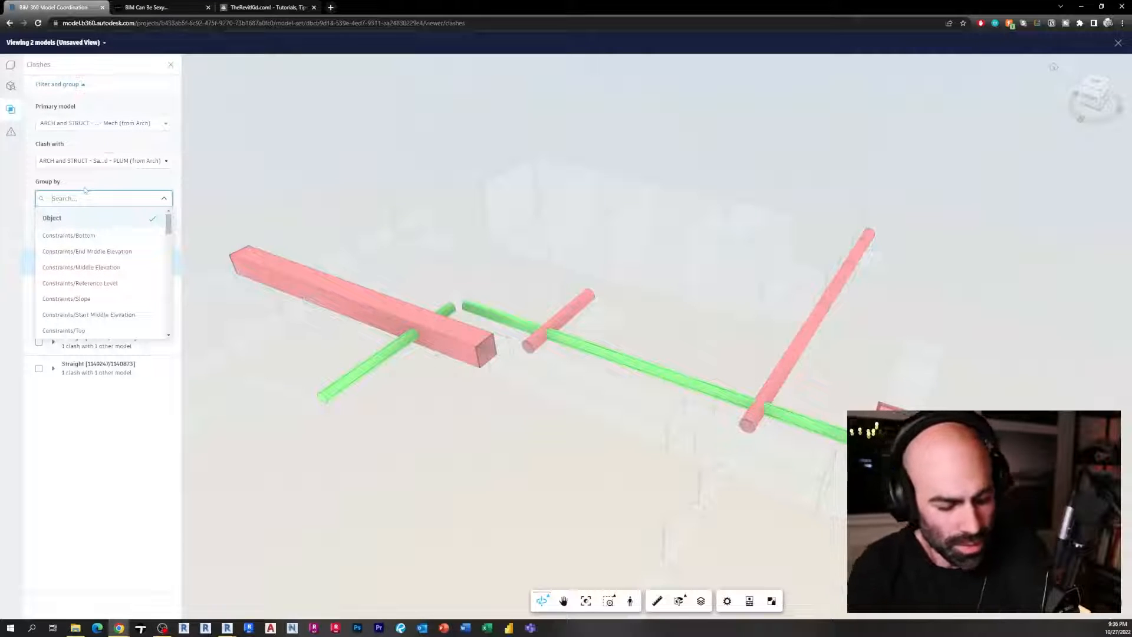
type("categ")
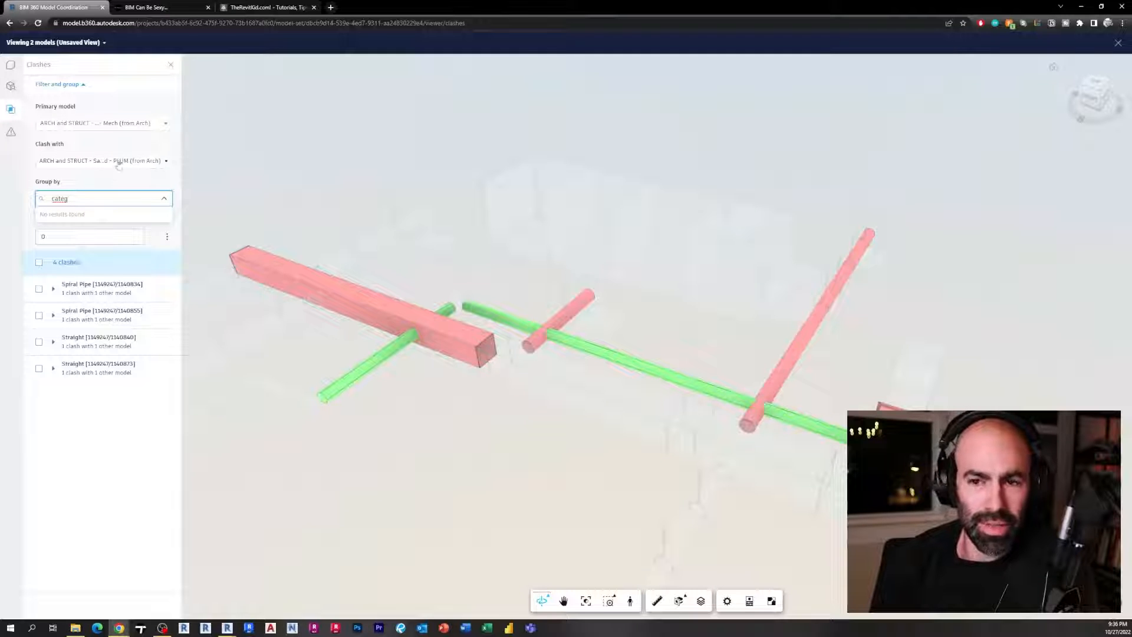
left_click(10, 87)
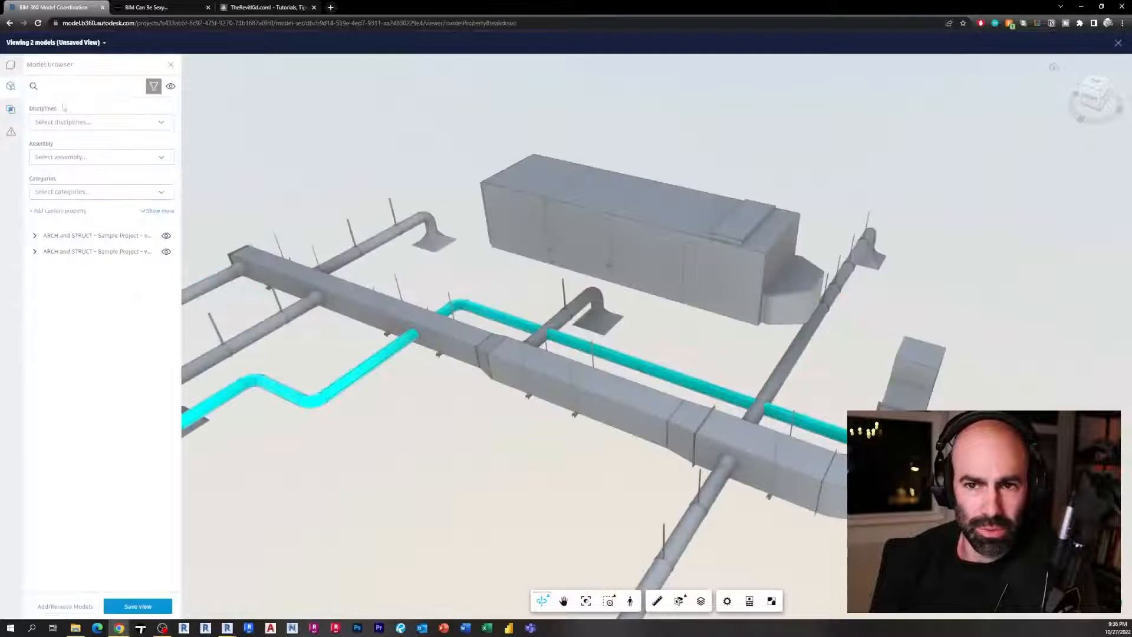
left_click(10, 112)
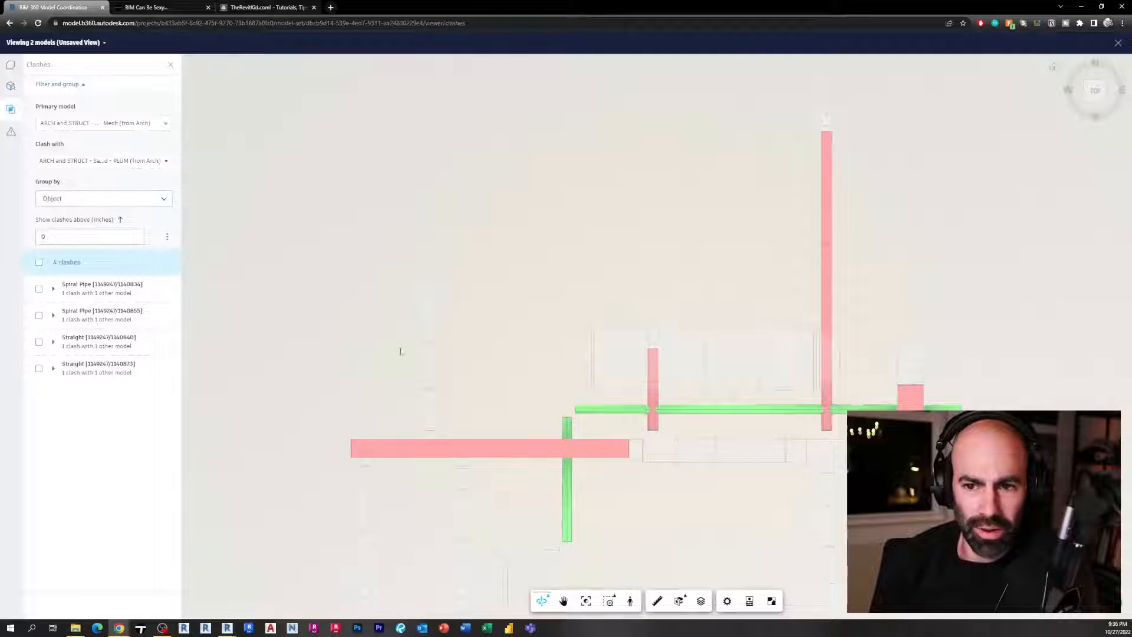
Group the clashes by Identity Data/Type Name and expand the Default group
left_click(131, 200)
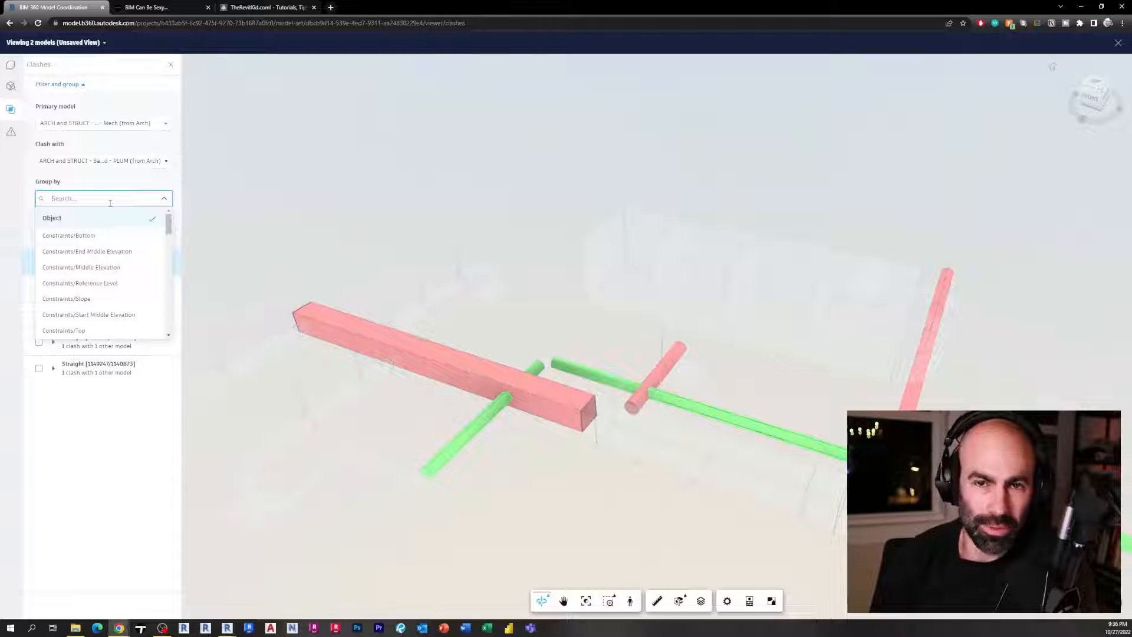
type("type")
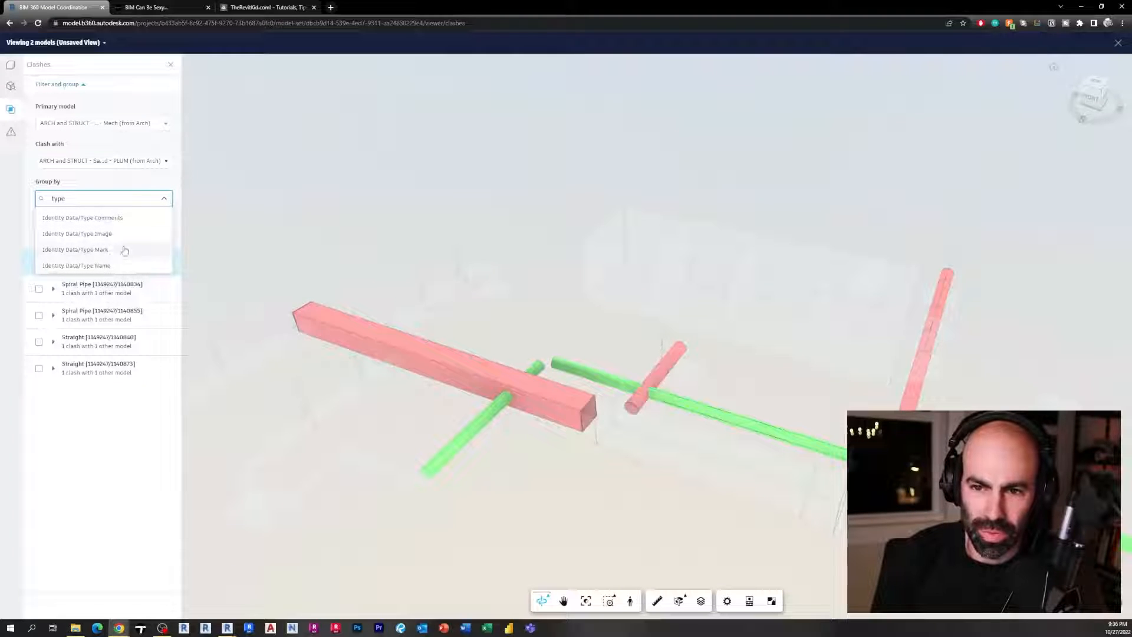
left_click(98, 266)
left_click(53, 290)
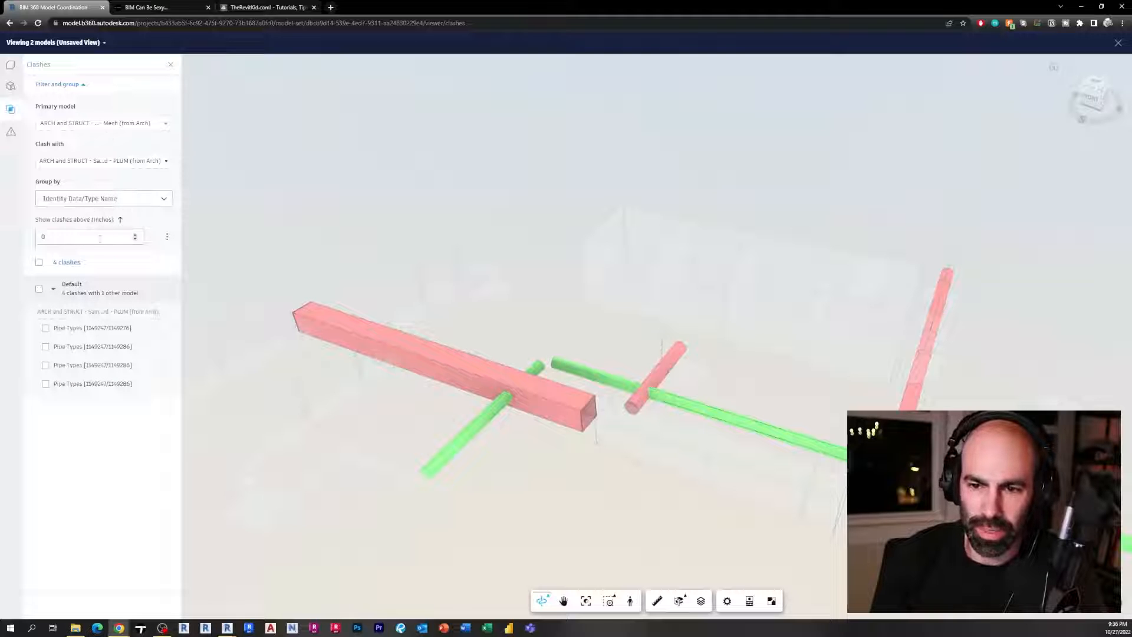
Group the clashes by Dimensions/Size instead
left_click(105, 198)
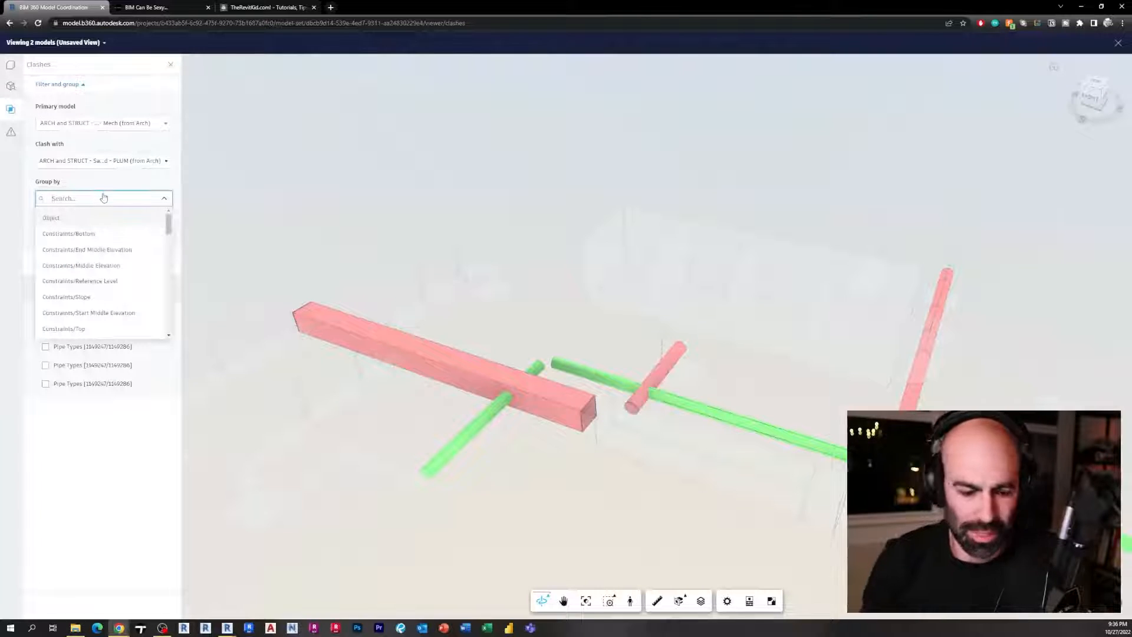
type("size")
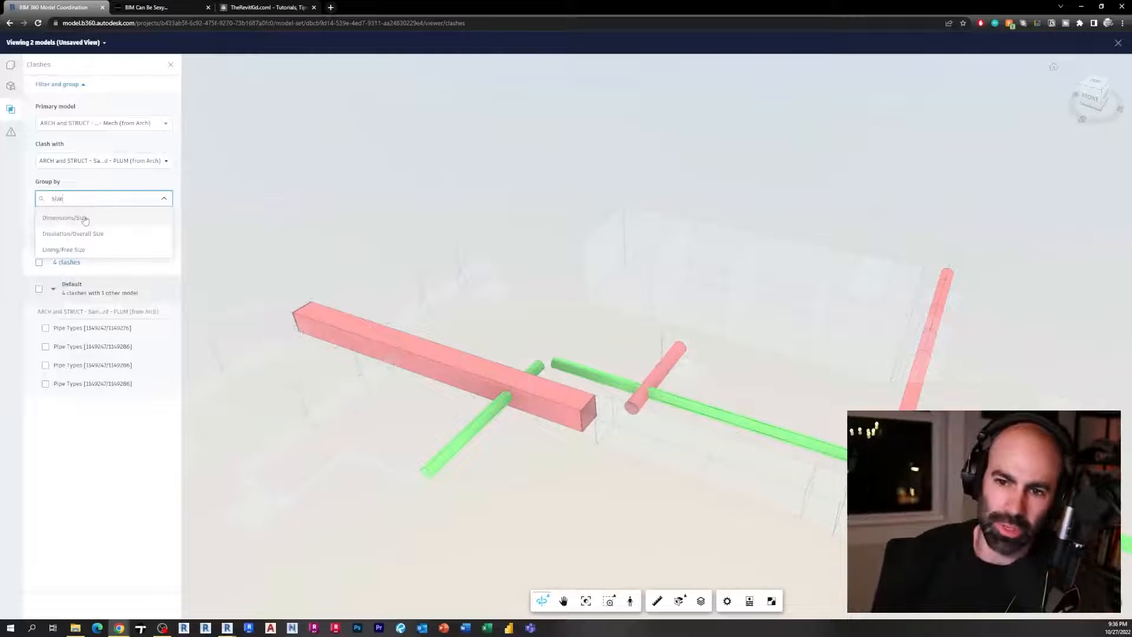
left_click(96, 219)
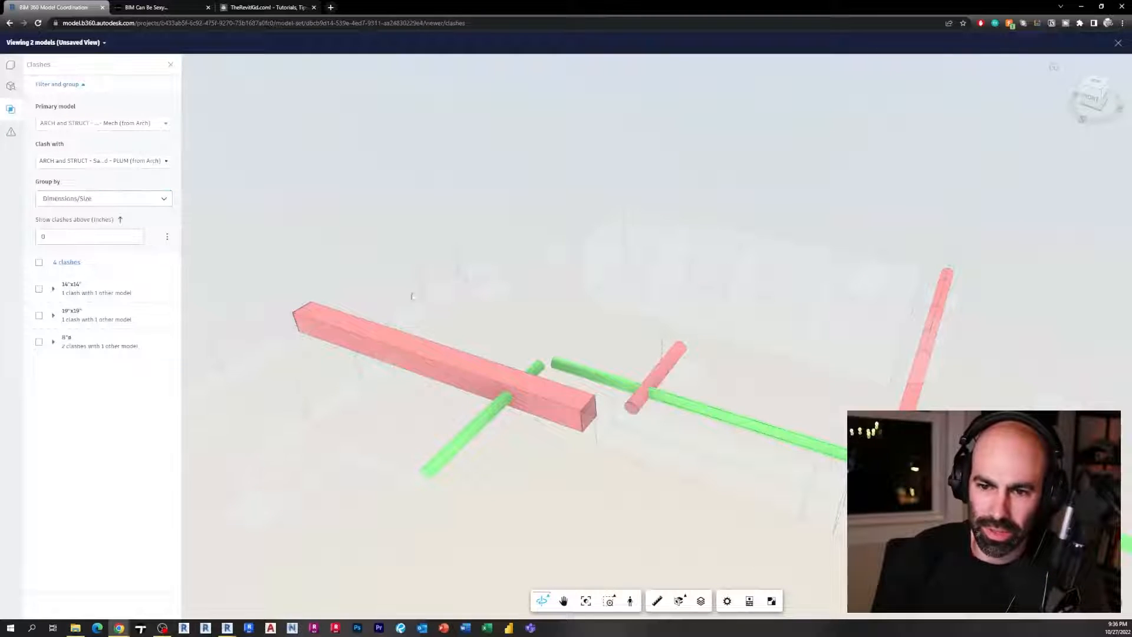
scroll(407, 285, "down", 2)
left_click_drag(407, 285, 423, 282)
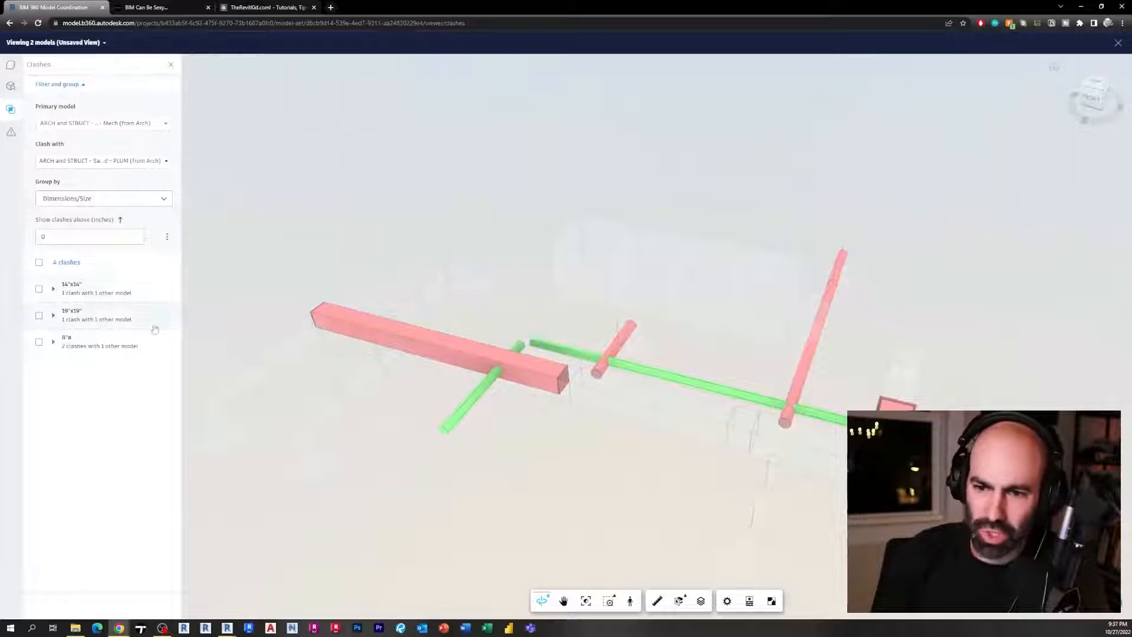
Select each size group in turn, ending on the 8"x8" group to isolate its clashes
left_click(93, 344)
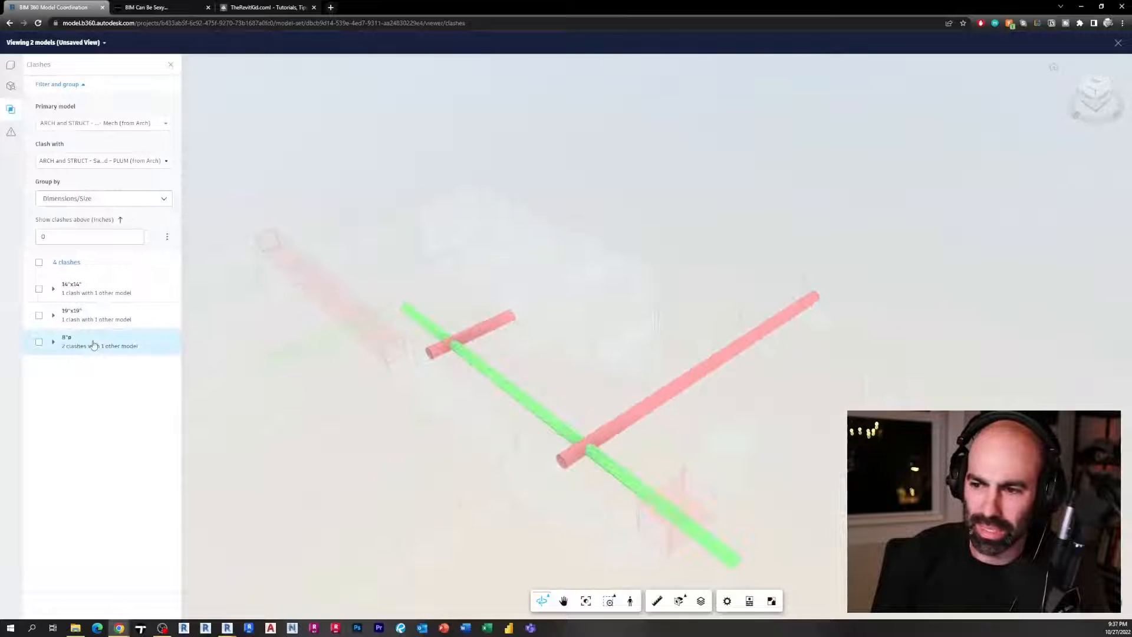
left_click(80, 322)
left_click(100, 294)
left_click(155, 343)
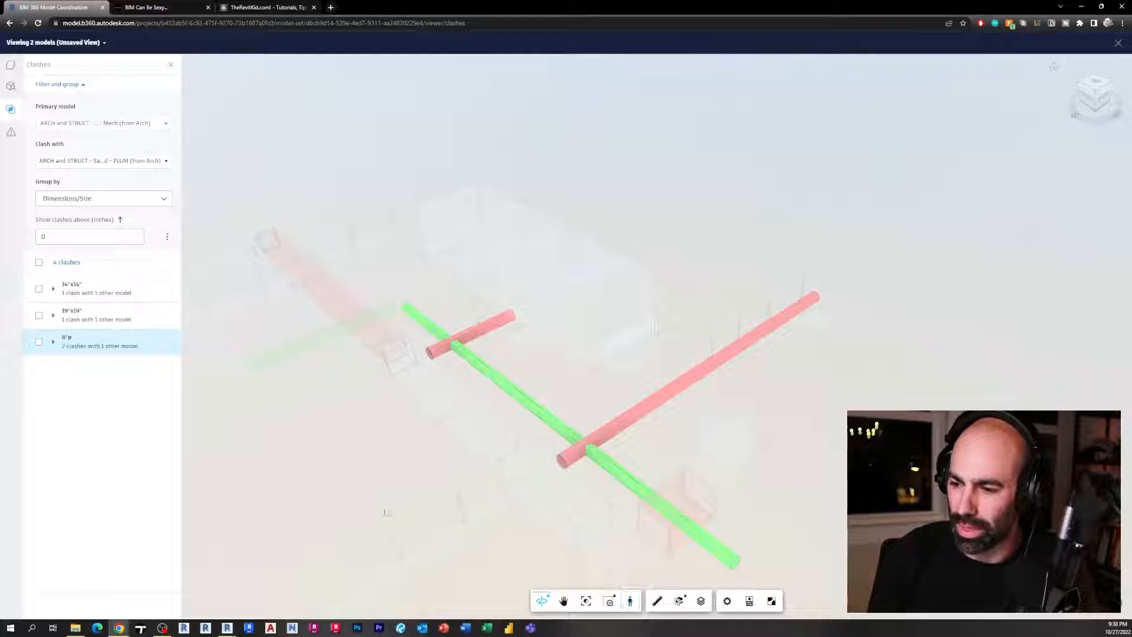
scroll(341, 470, "up", 3)
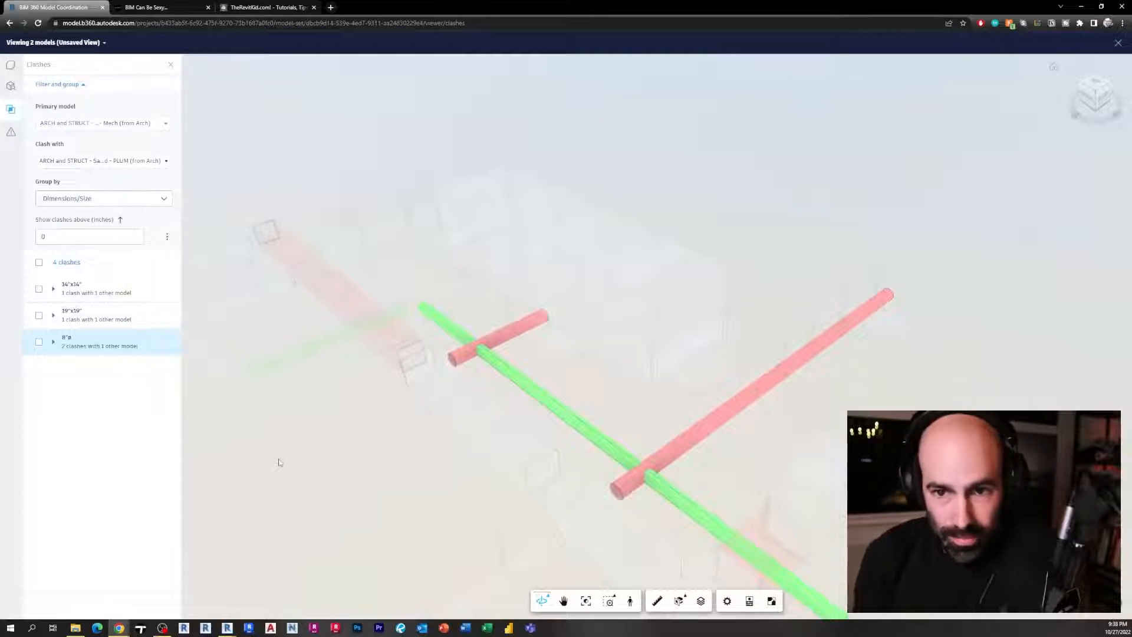
scroll(309, 448, "down", 2)
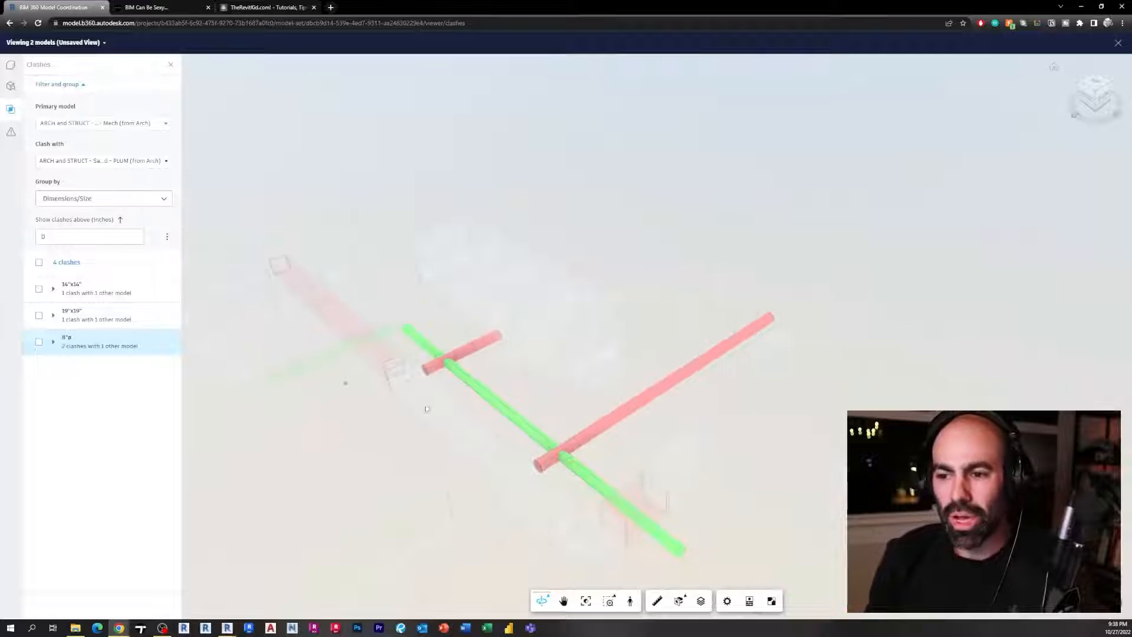
scroll(377, 407, "down", 1)
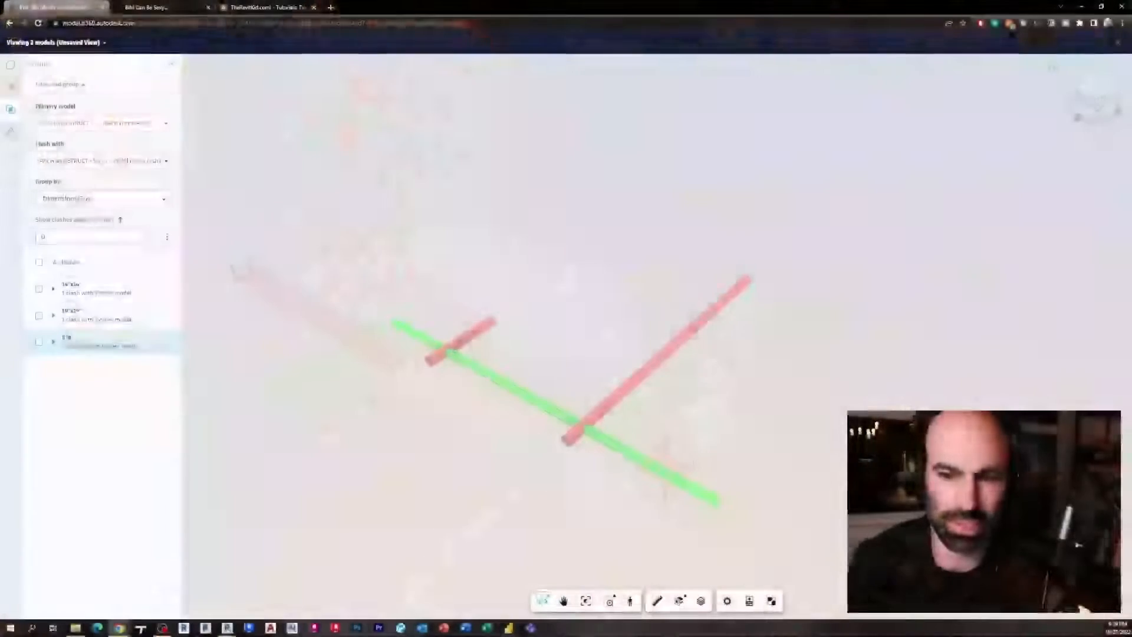
middle_click_drag(403, 434, 254, 430)
scroll(418, 437, "up", 4)
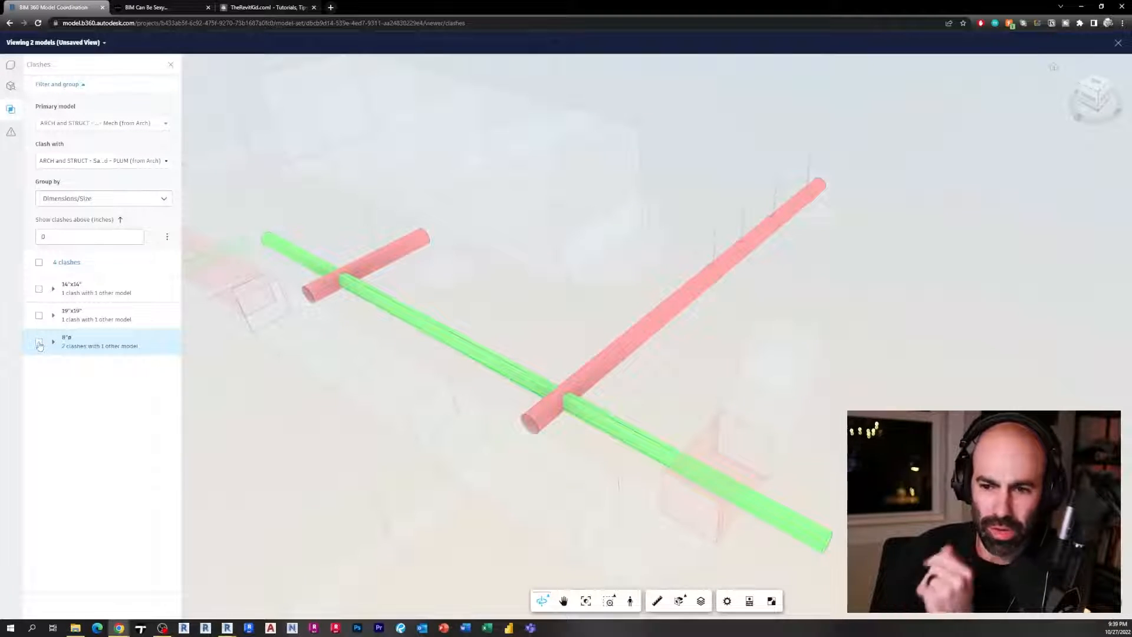
left_click(39, 343)
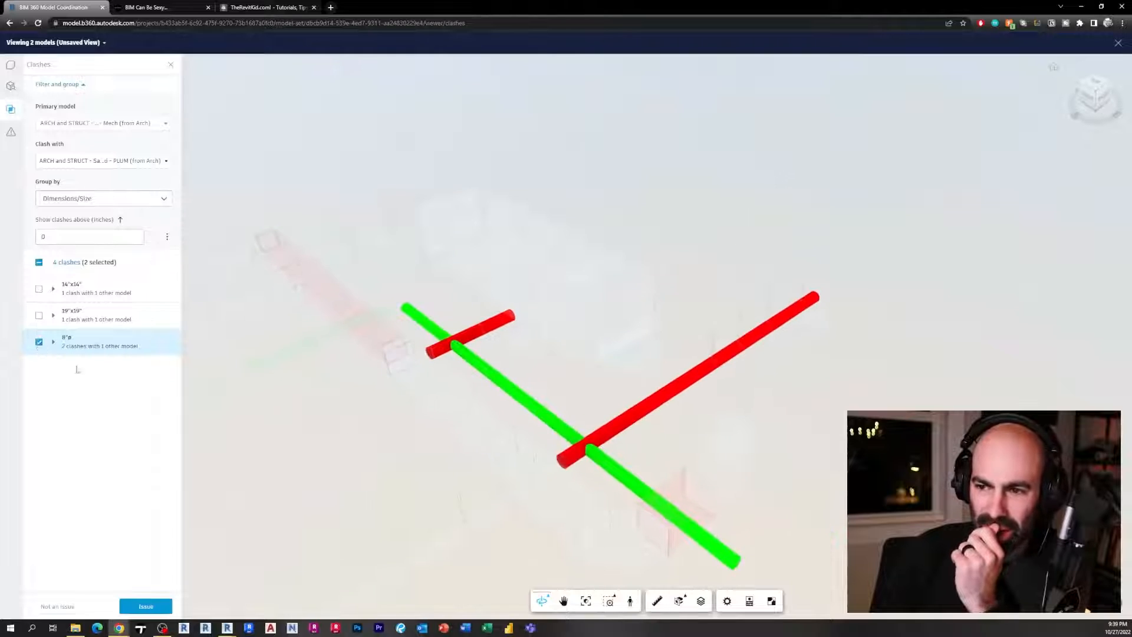
left_click(39, 342)
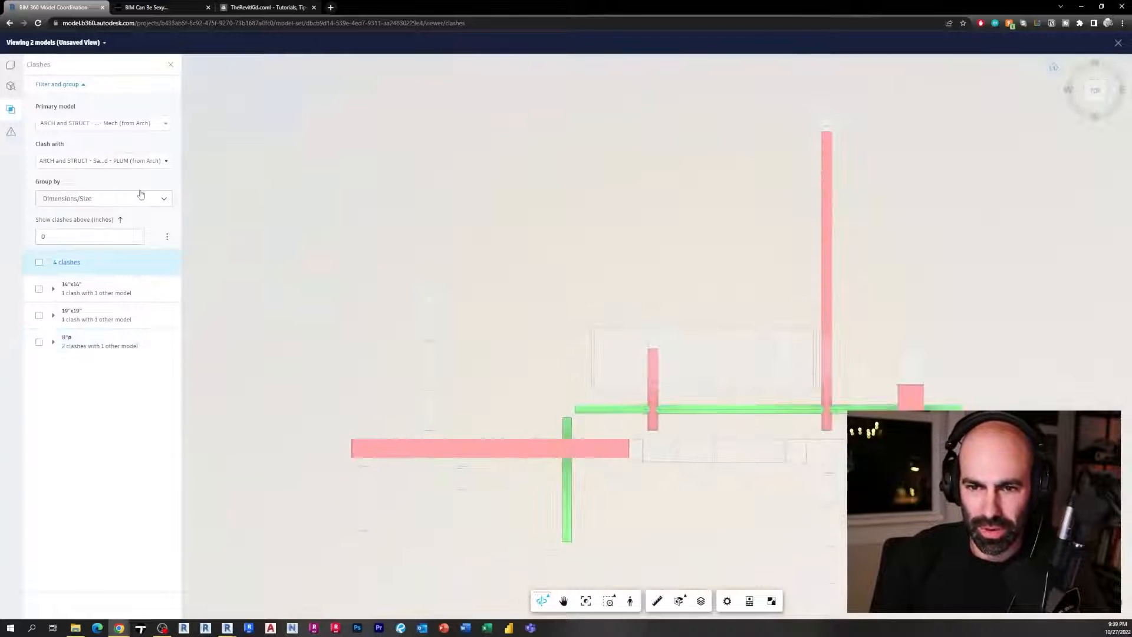
Group the clashes by Object and select the first Spiral Pipe clash
left_click(140, 198)
left_click(108, 222)
left_click_drag(380, 310, 346, 230)
left_click(38, 289)
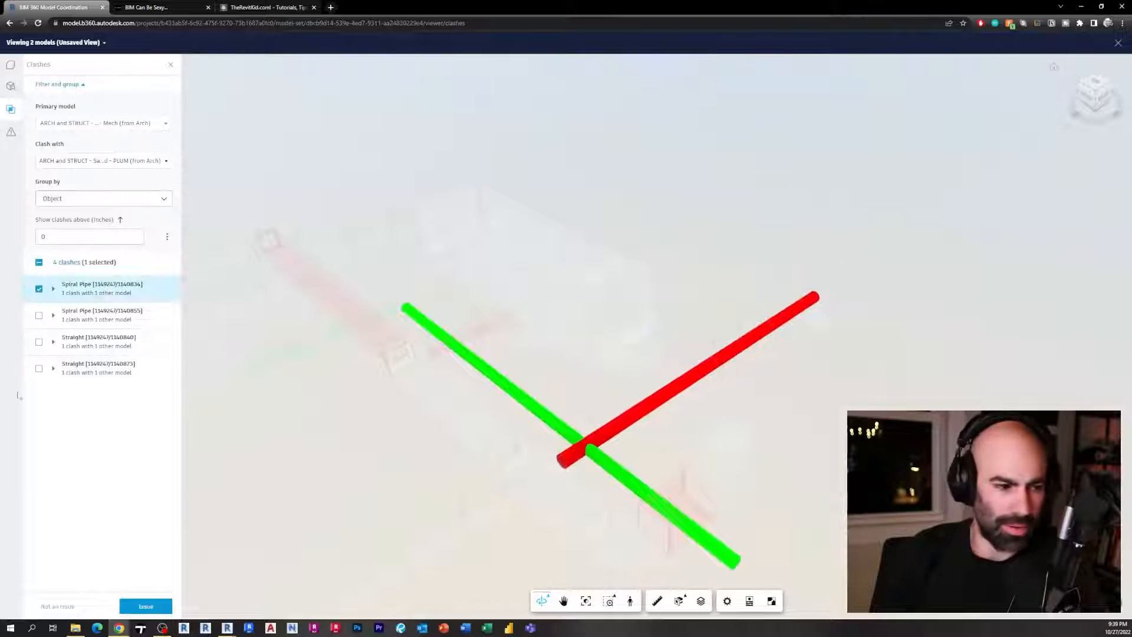
Start a new issue from the selected clash and place its pushpin at the pipe crossing
scroll(638, 440, "up", 4)
left_click_drag(563, 497, 546, 450)
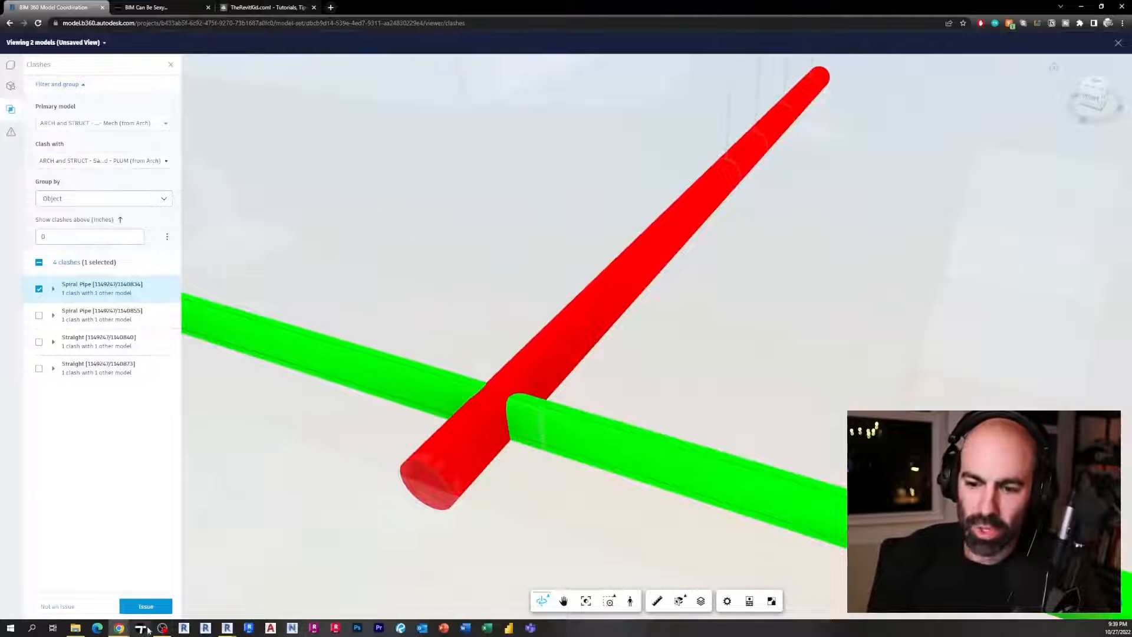
left_click(143, 606)
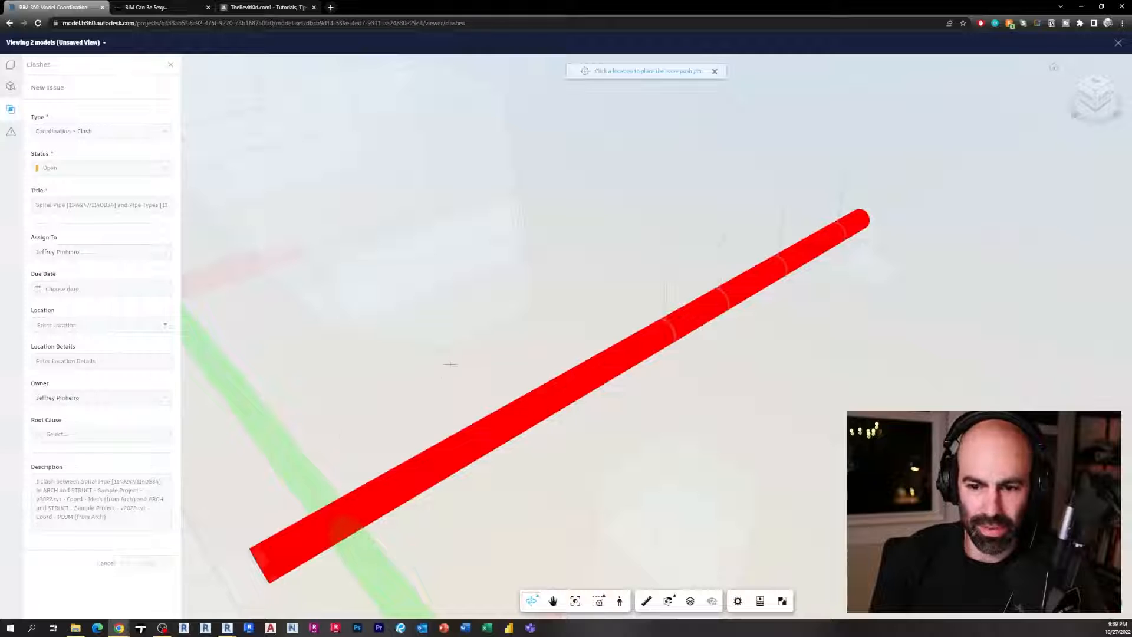
left_click_drag(456, 517, 479, 439)
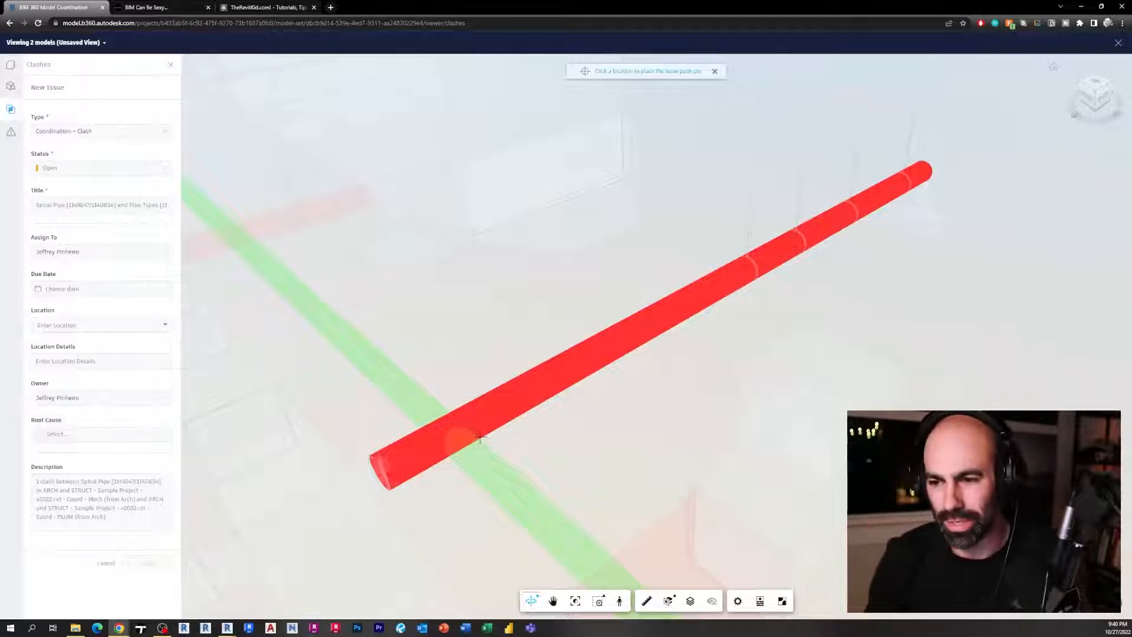
left_click(460, 416)
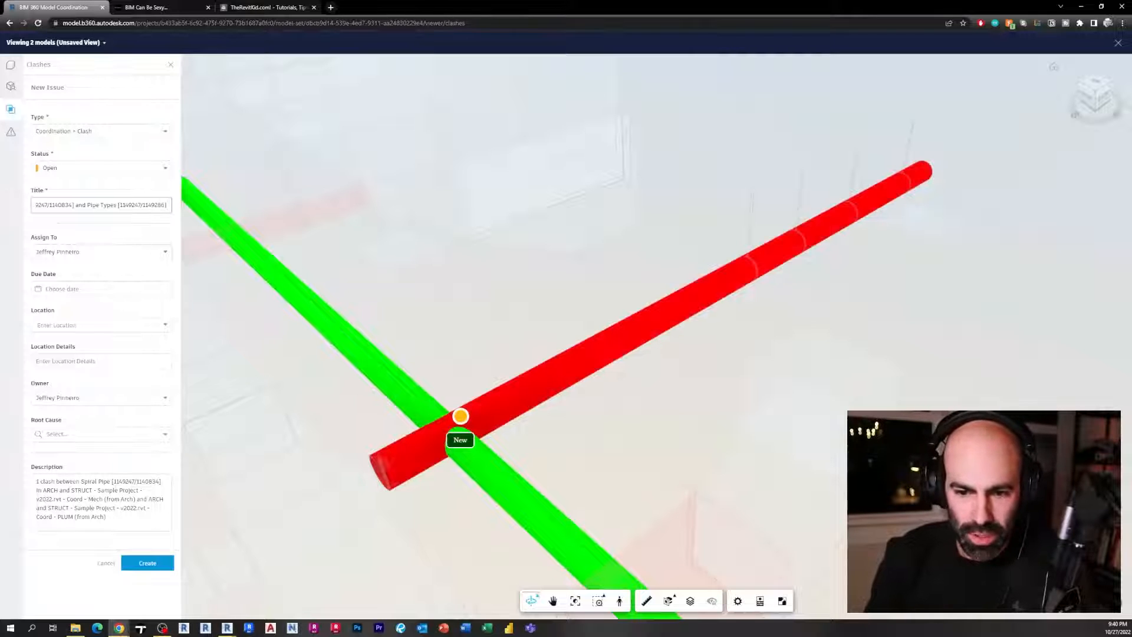
Review the issue's description, location, assignee and root cause fields, then create the issue
left_click_drag(108, 508, 38, 479)
left_click(107, 507)
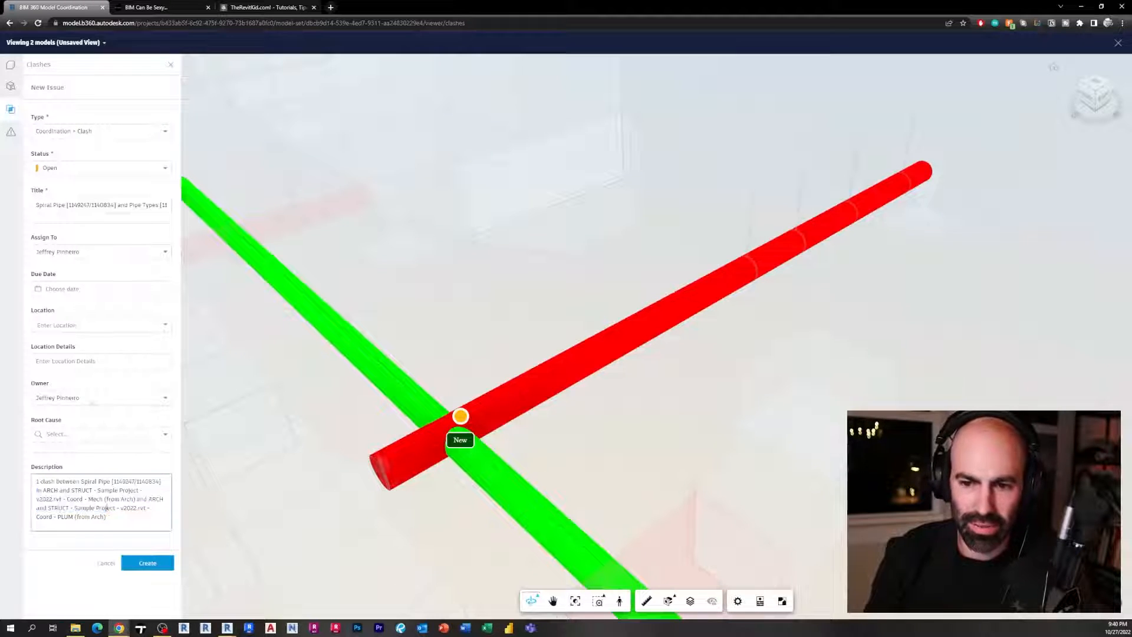
left_click(86, 328)
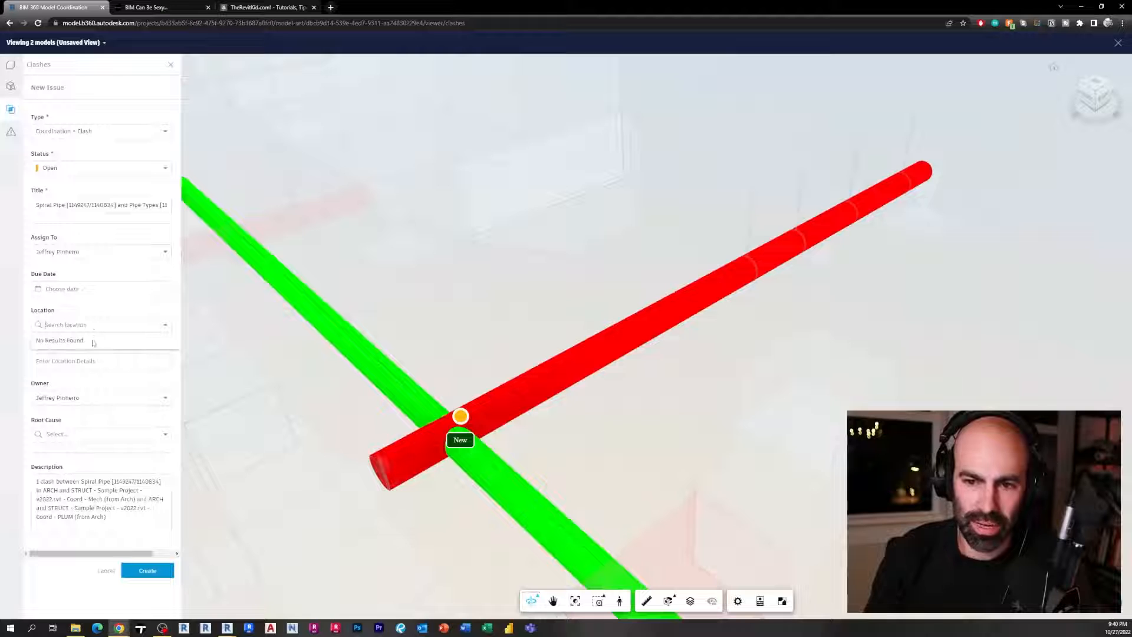
left_click(84, 291)
left_click(102, 252)
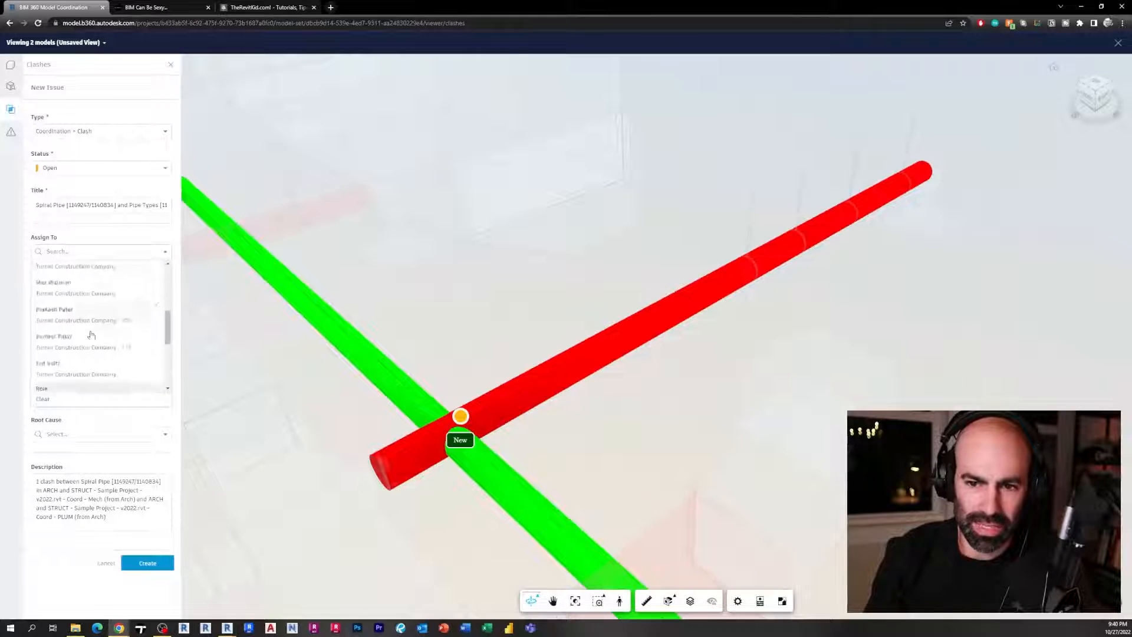
left_click(140, 429)
left_click(115, 430)
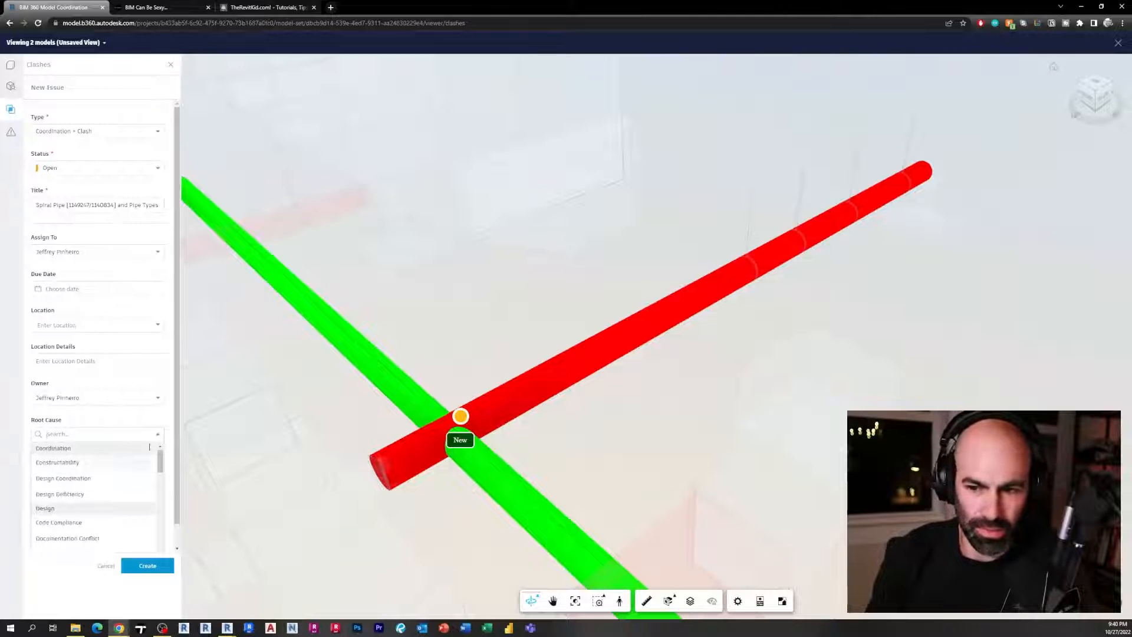
left_click(153, 438)
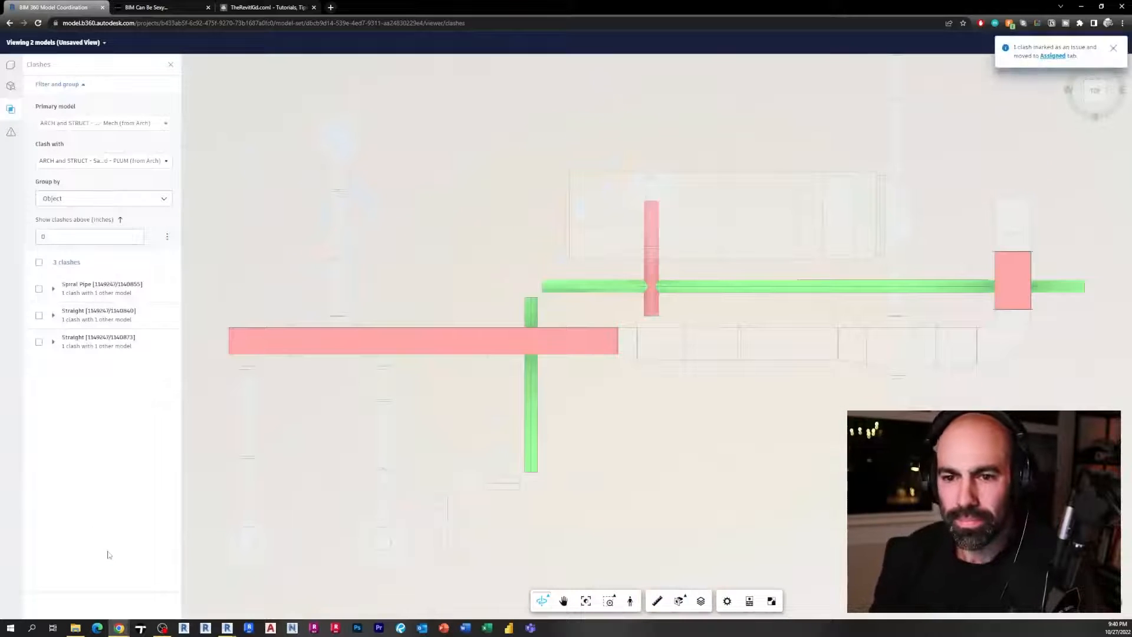
Open the Issues panel to view the newly created clash issue
left_click_drag(421, 260, 353, 226)
middle_click_drag(598, 233, 550, 337)
left_click_drag(551, 338, 521, 315)
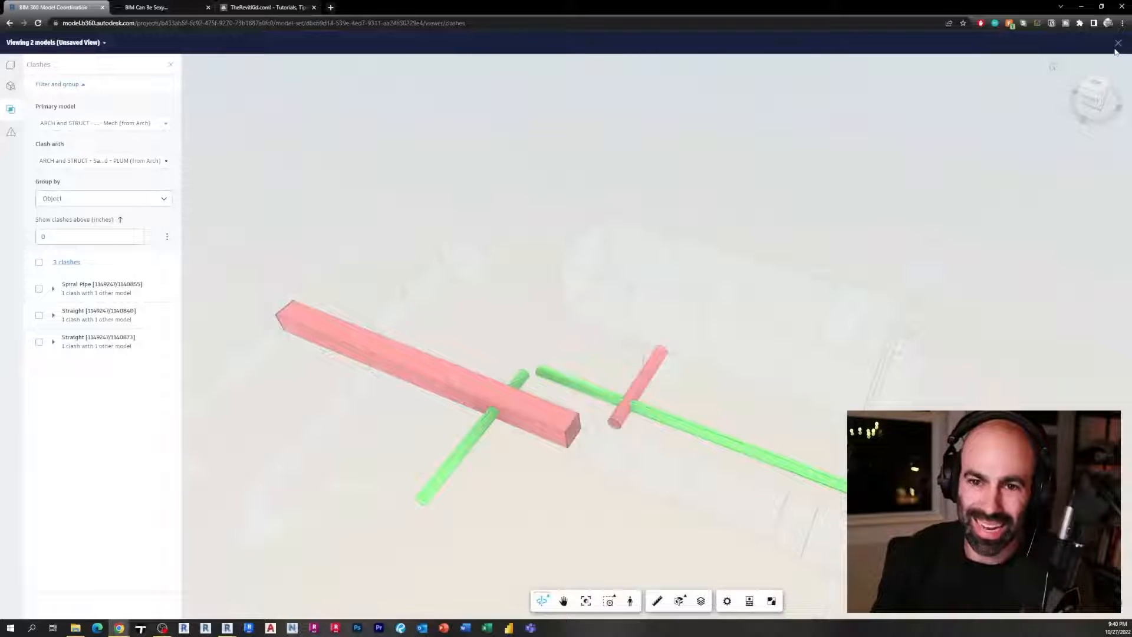
left_click(11, 133)
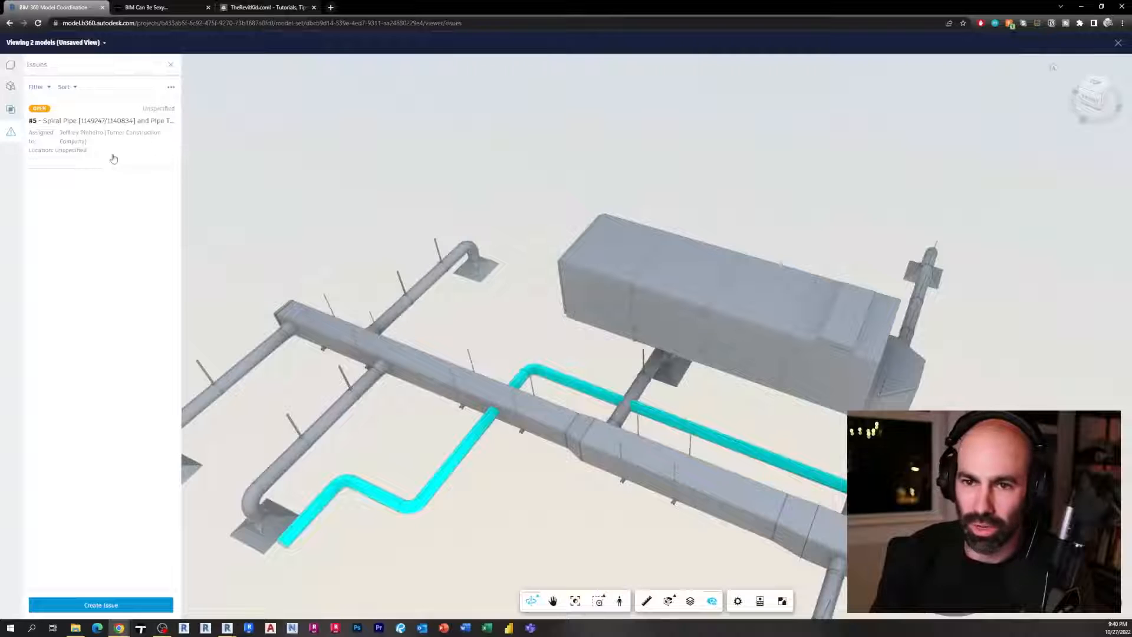
Close the viewer and open the Assigned clashes list in Model Coordination
left_click(1117, 45)
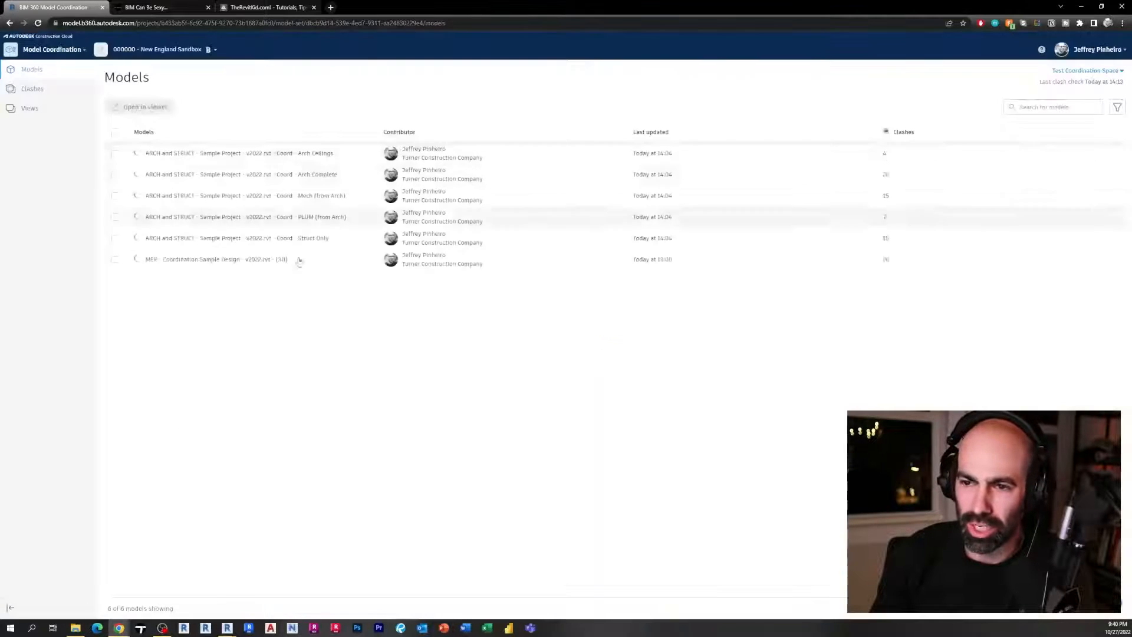
left_click(29, 92)
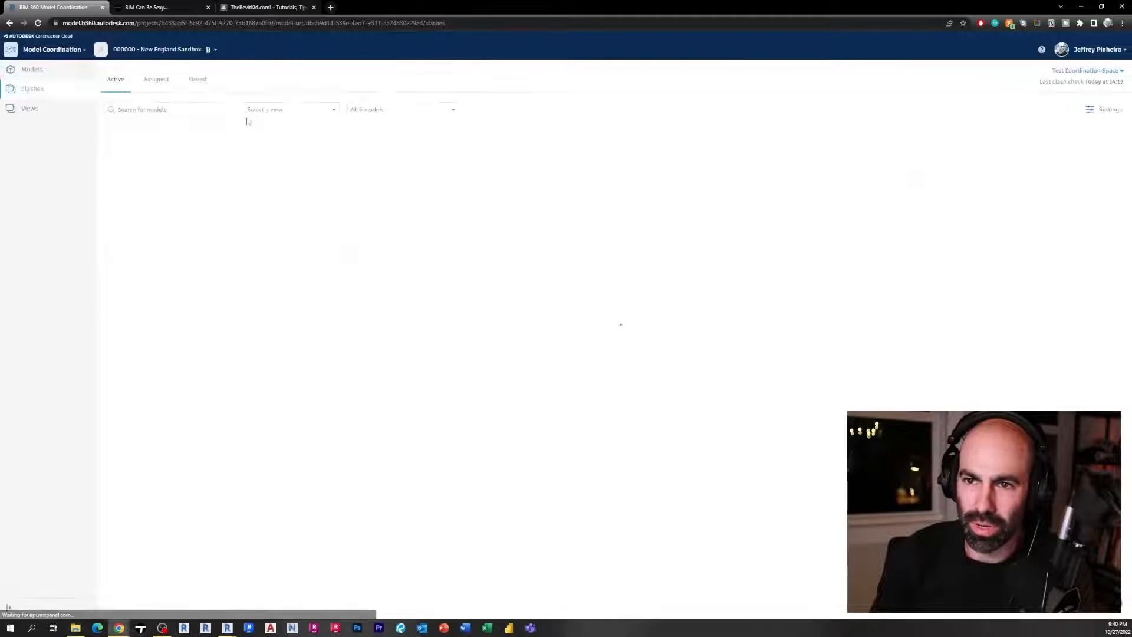
left_click(155, 80)
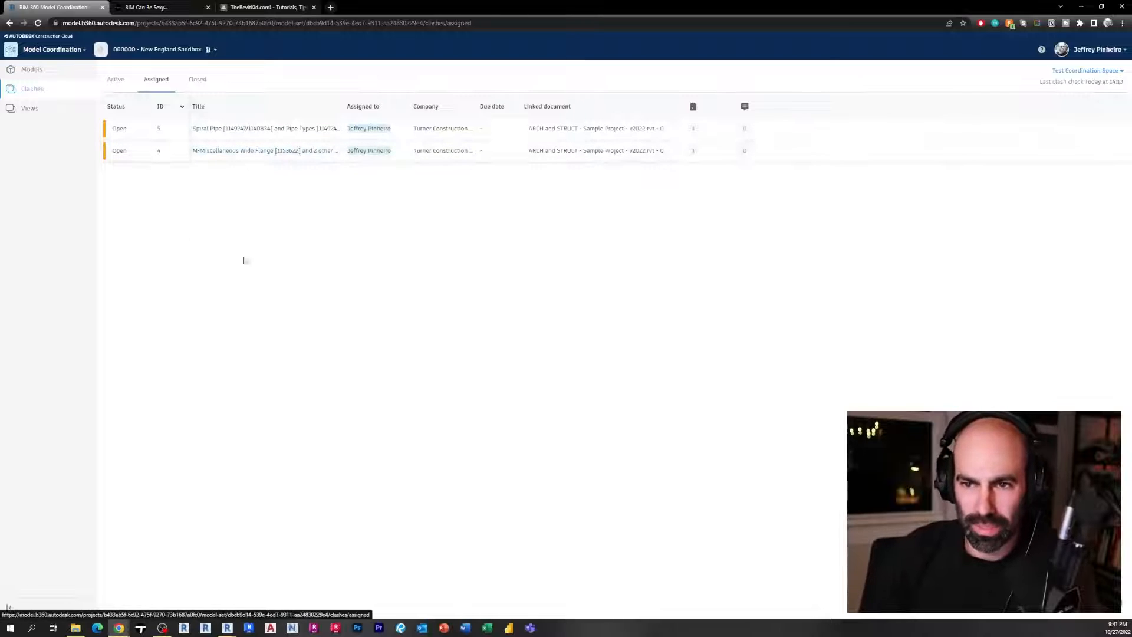
Open issue #4 and switch between the issue pushpins to inspect issues #4 and #5
left_click(264, 160)
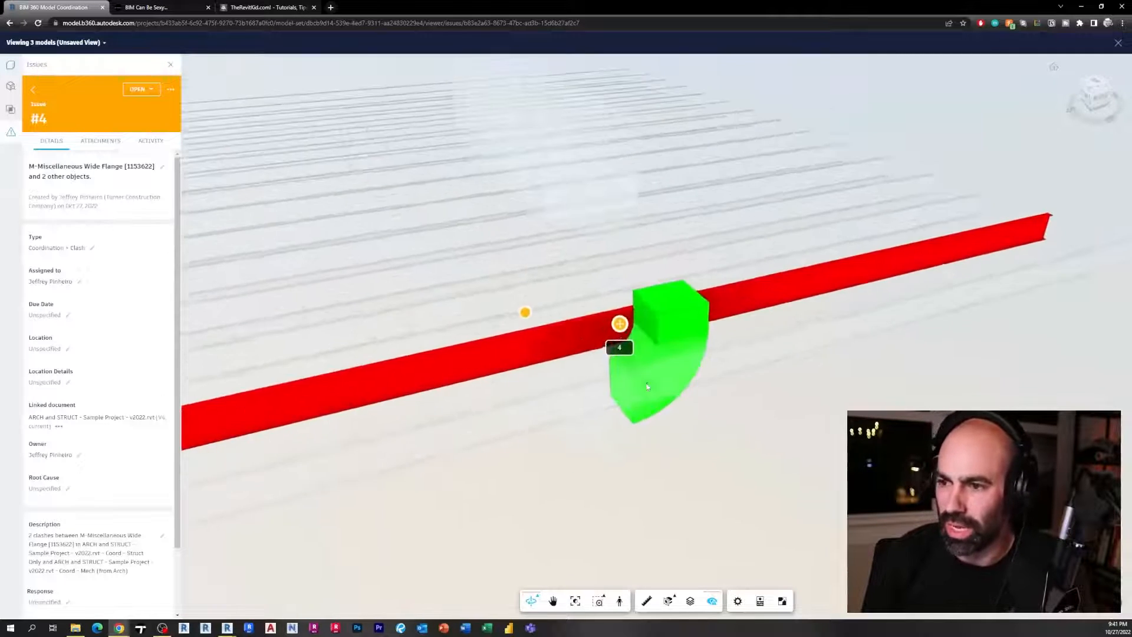
left_click_drag(663, 373, 411, 352)
left_click(390, 353)
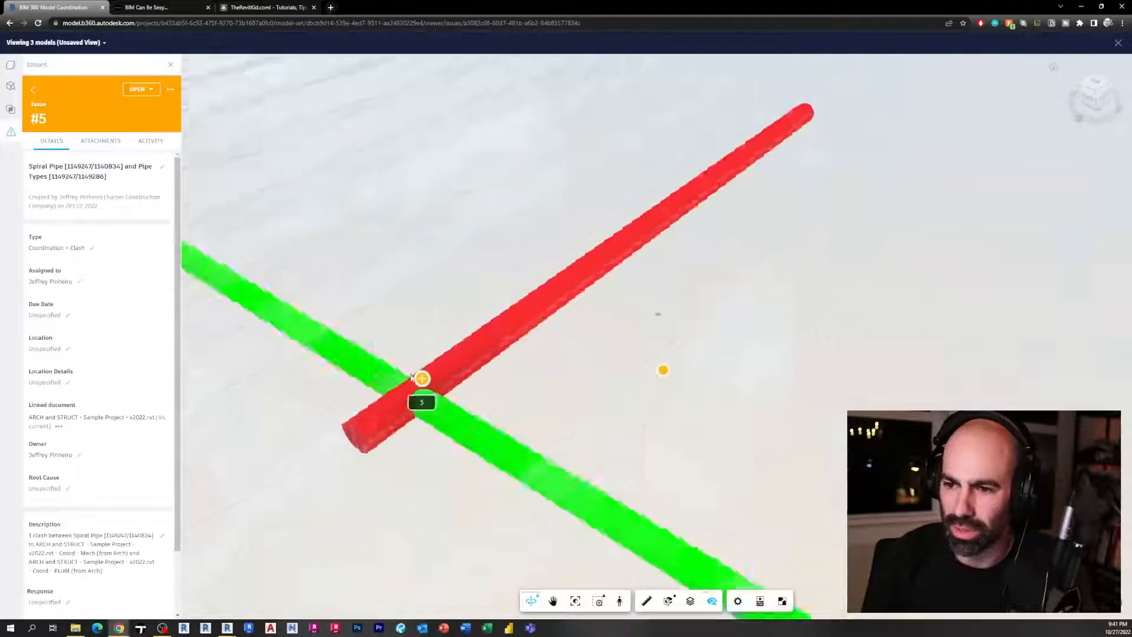
left_click(291, 490)
left_click(543, 348)
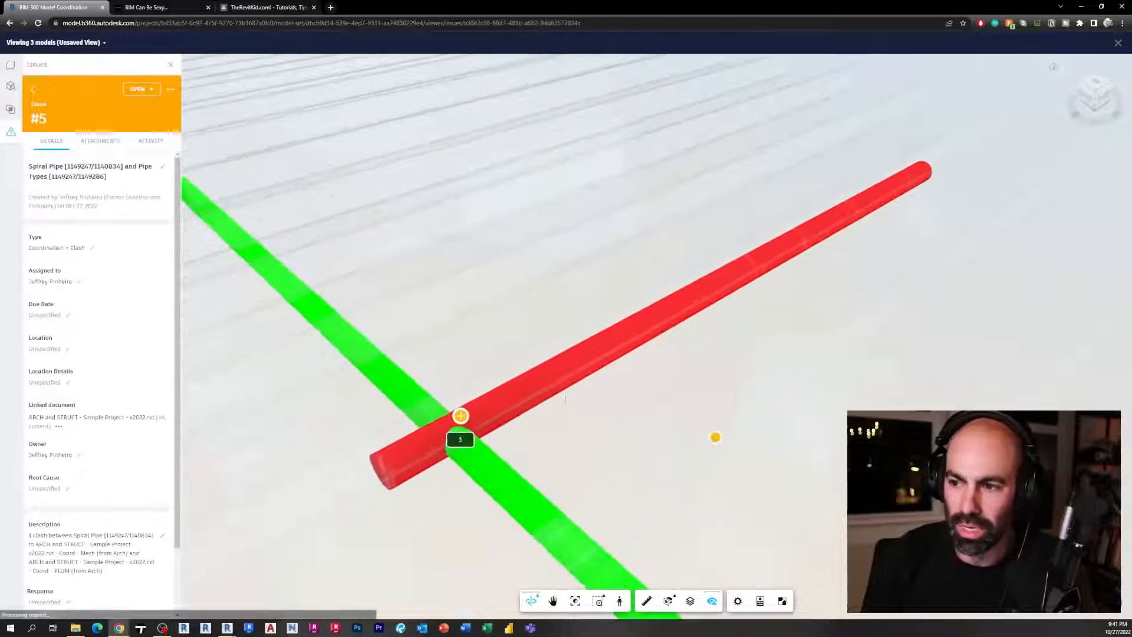
left_click(715, 437)
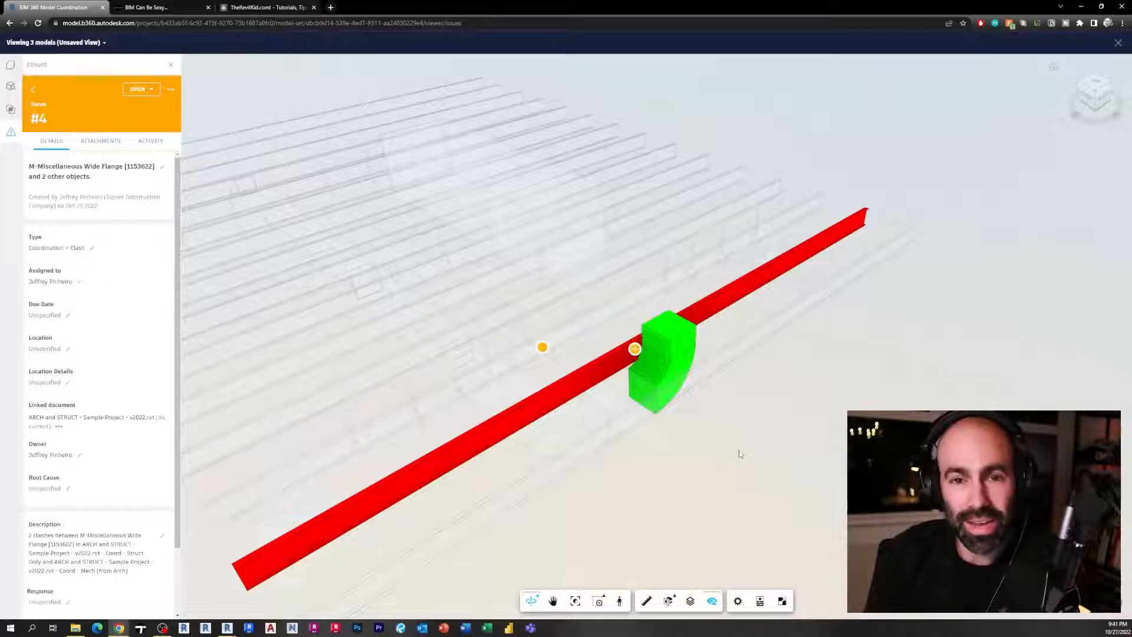
Switch to Revit and close the Manage Cloud Models dialog
mouse_move(205, 628)
left_click(203, 593)
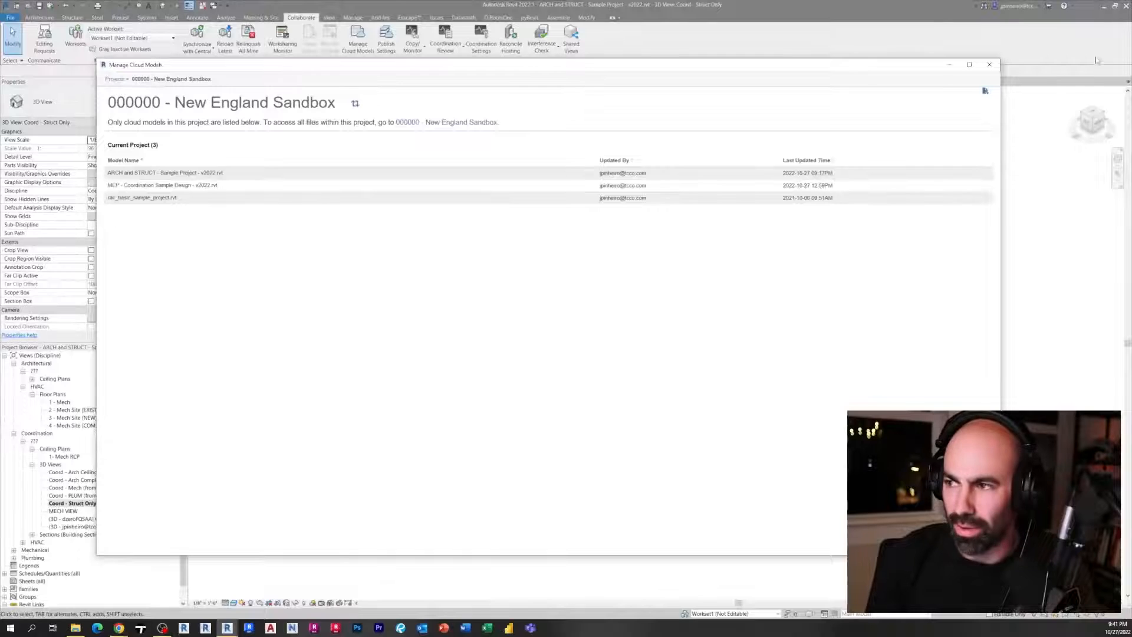
left_click(988, 70)
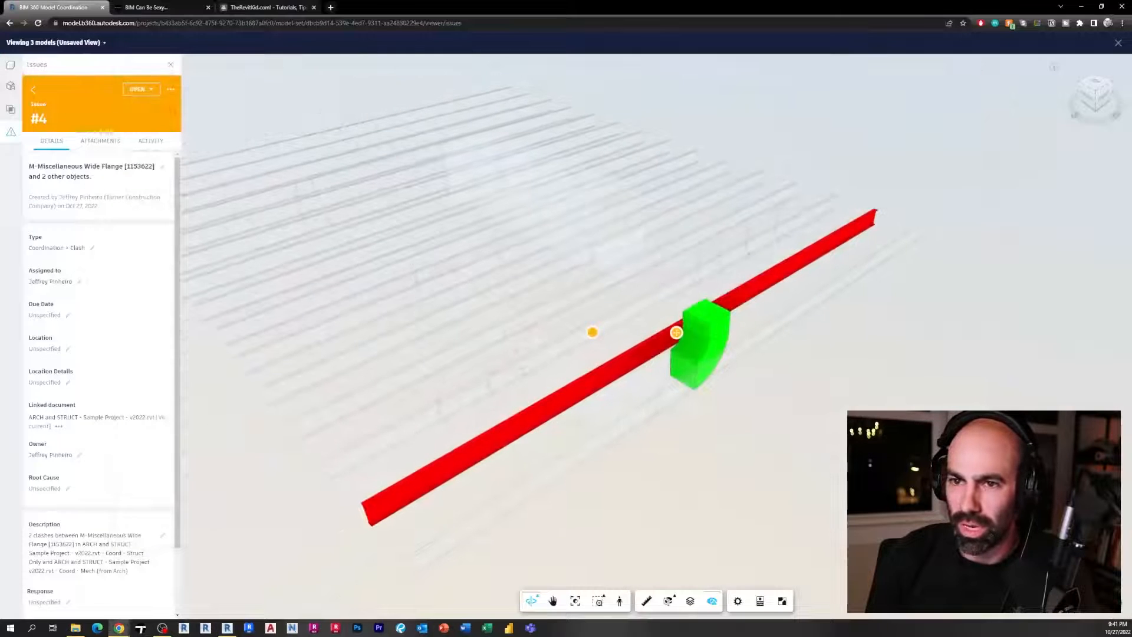
left_click(229, 627)
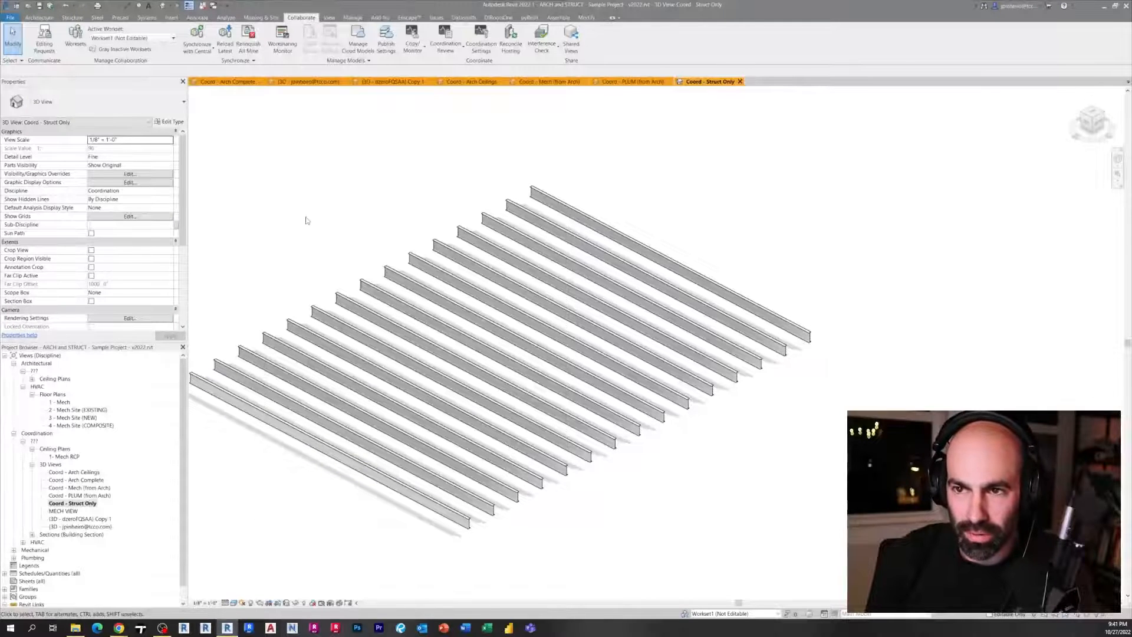
Close the inactive views, keeping only Coord - Struct Only open
middle_click_drag(306, 221, 366, 242)
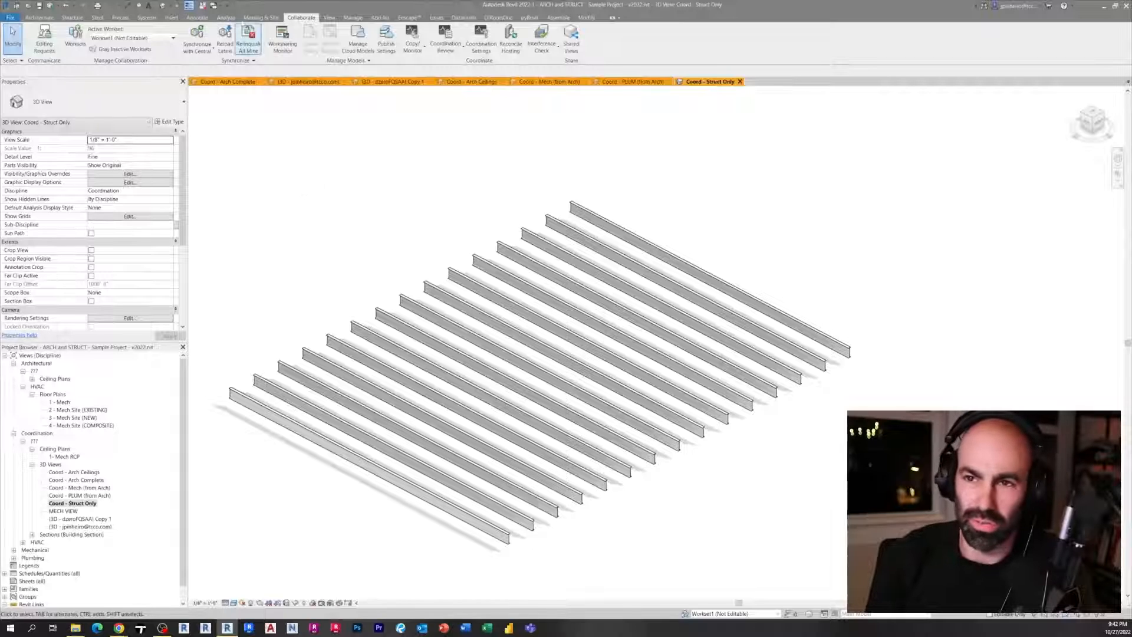
left_click(202, 7)
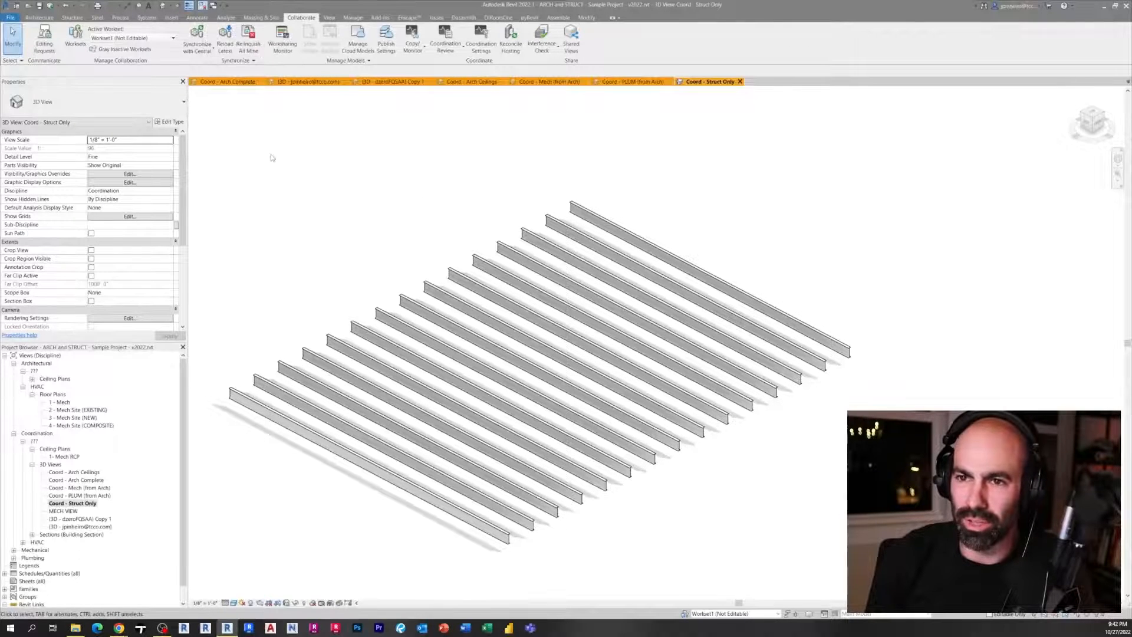
middle_click_drag(298, 160, 301, 191)
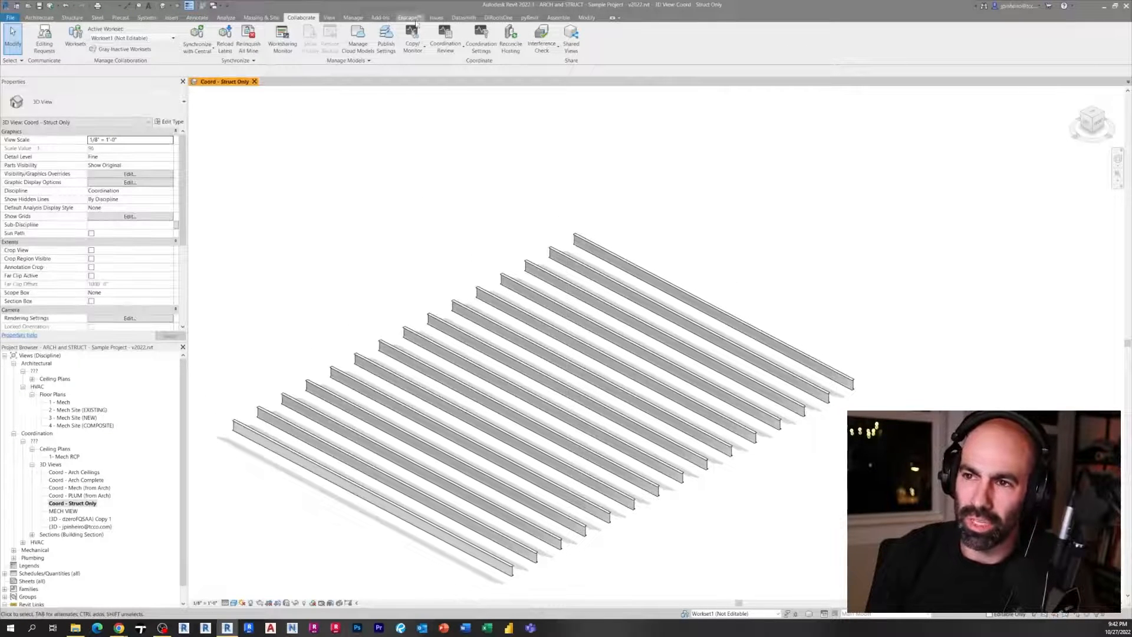
Open the Issues Overview panel from the Issues add-in
left_click(436, 17)
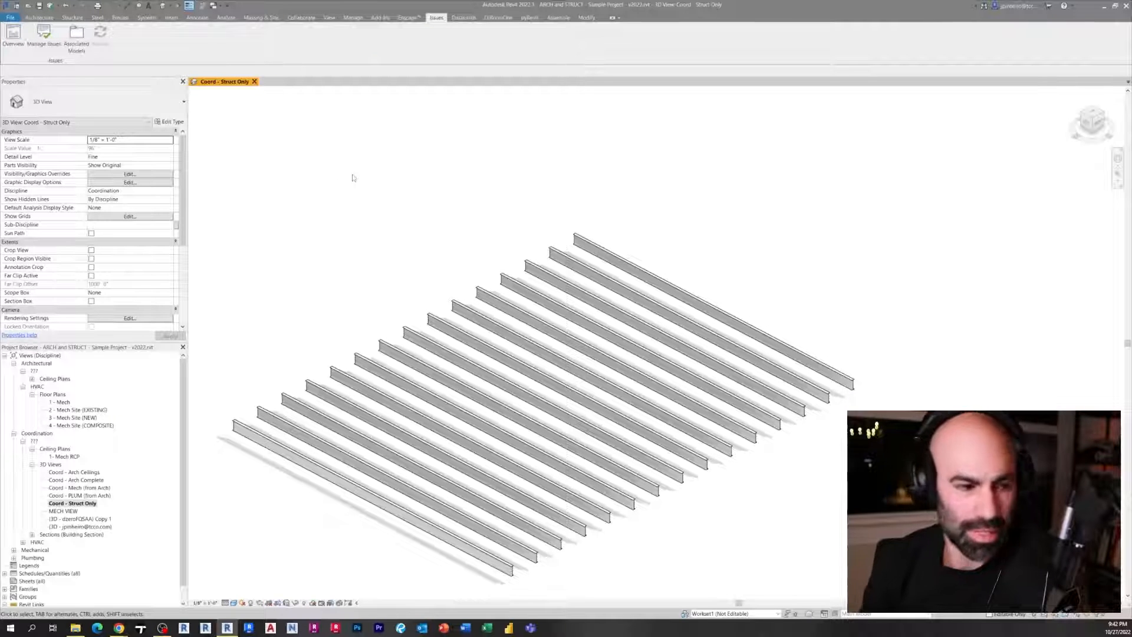
key("ctrl")
key("ctrl")
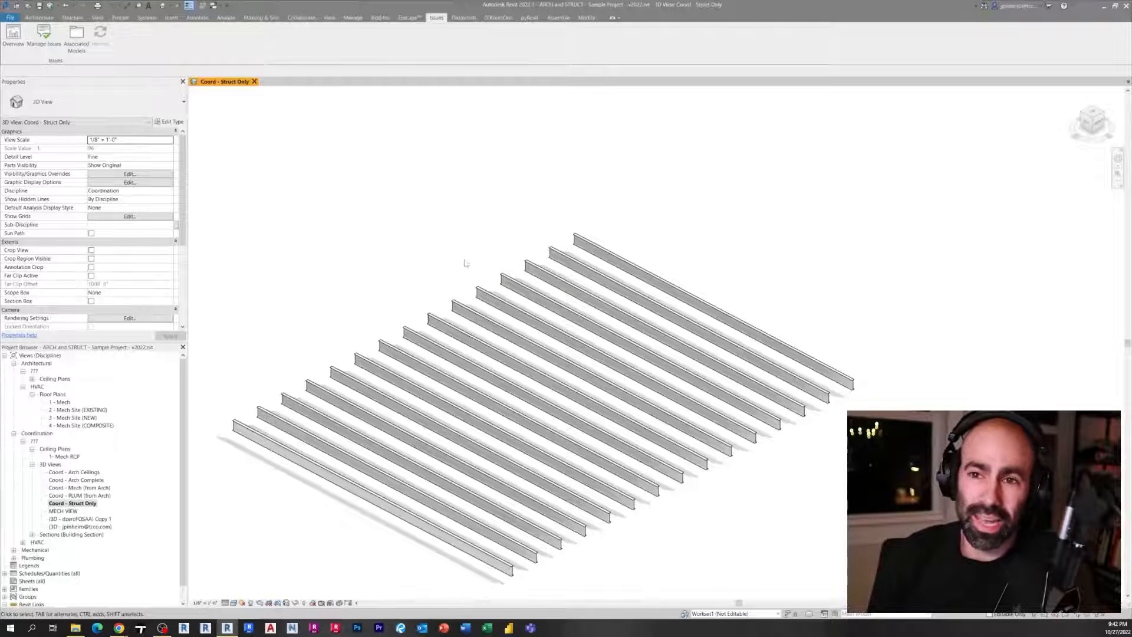
left_click(13, 37)
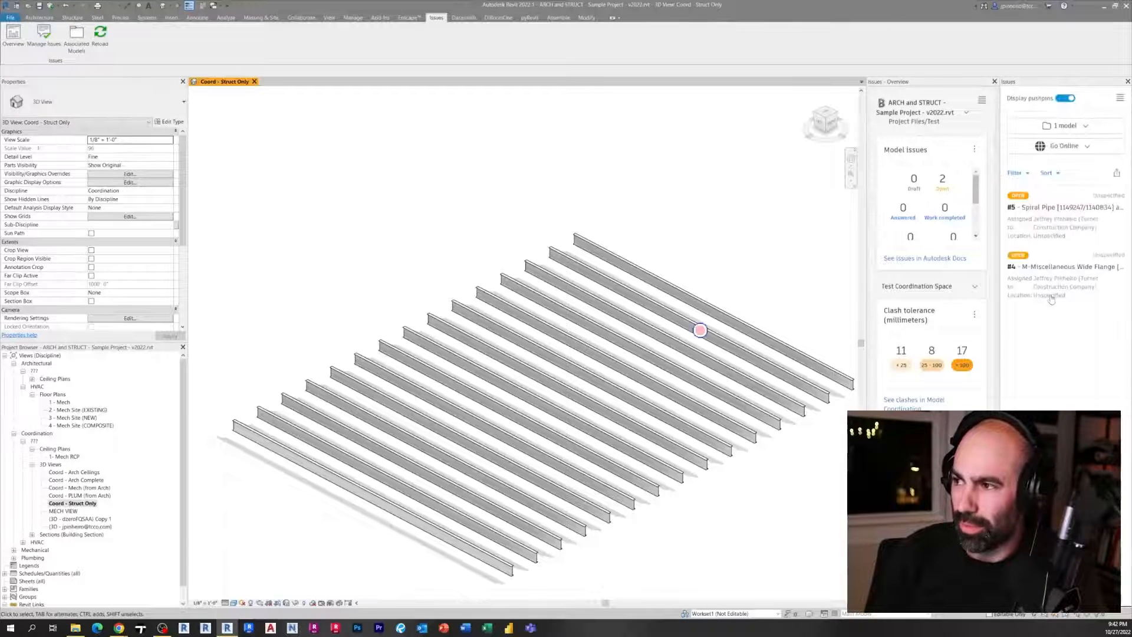
Open issue #5 from the Issues panel to jump to its linked view
scroll(718, 319, "down", 3)
middle_click_drag(735, 278, 466, 293, "shift")
scroll(569, 443, "up", 4)
middle_click_drag(530, 457, 710, 465, "shift")
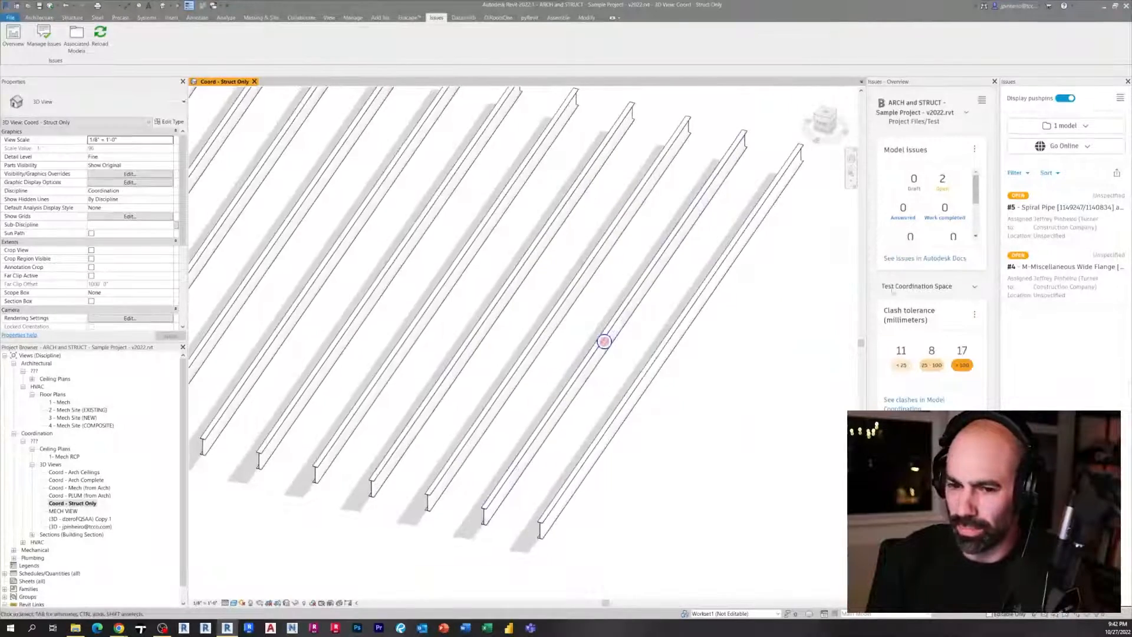
left_click(1052, 209)
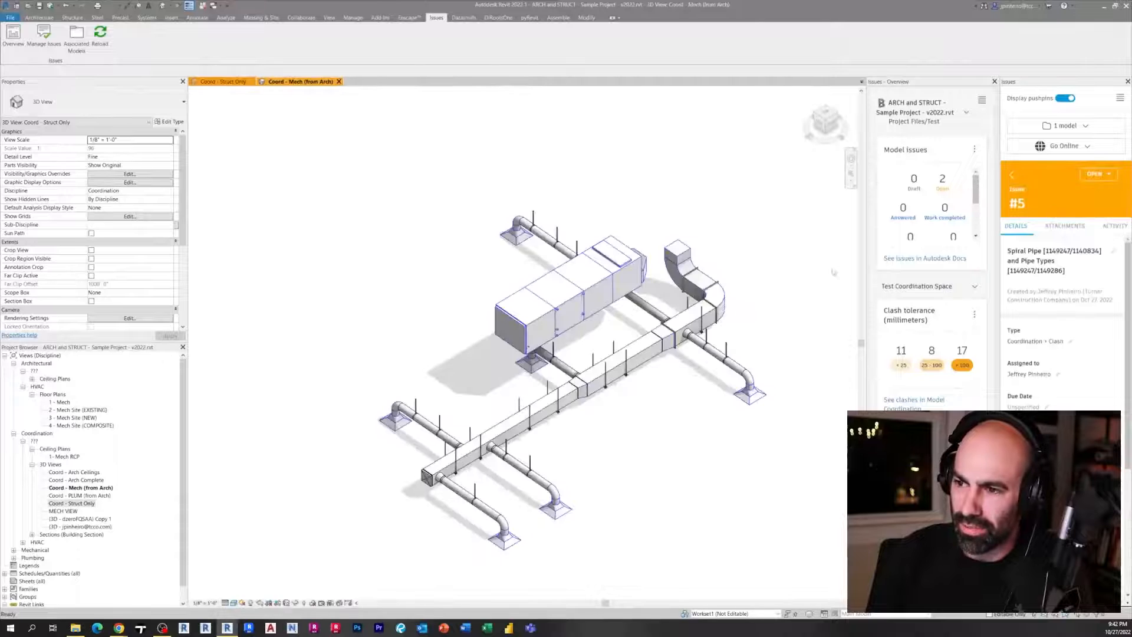
Zoom in on issue #5's pushpin at the spiral pipe in the Coord - Mech (from Arch) view, keeping pushpins displayed
scroll(580, 299, "up", 4)
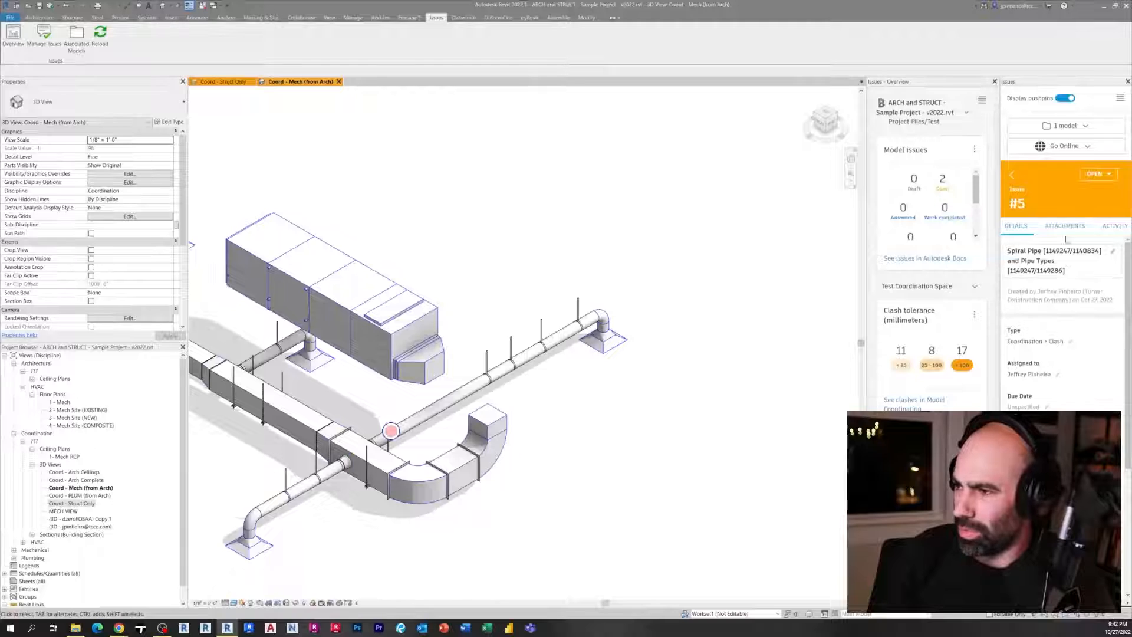
scroll(970, 191, "down", 3)
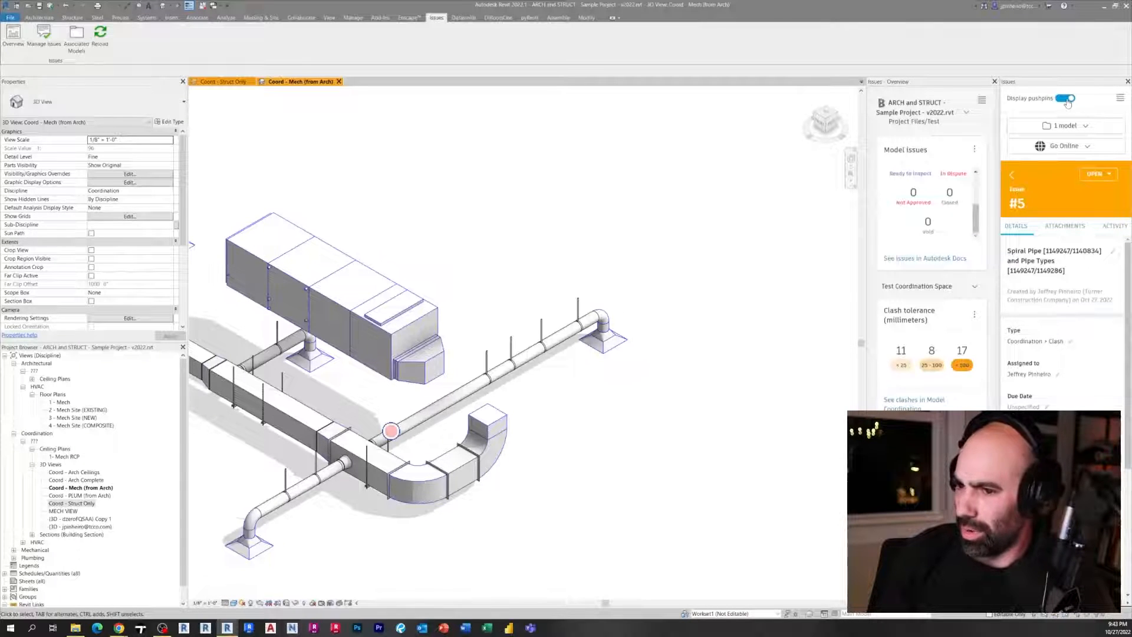
left_click(1066, 98)
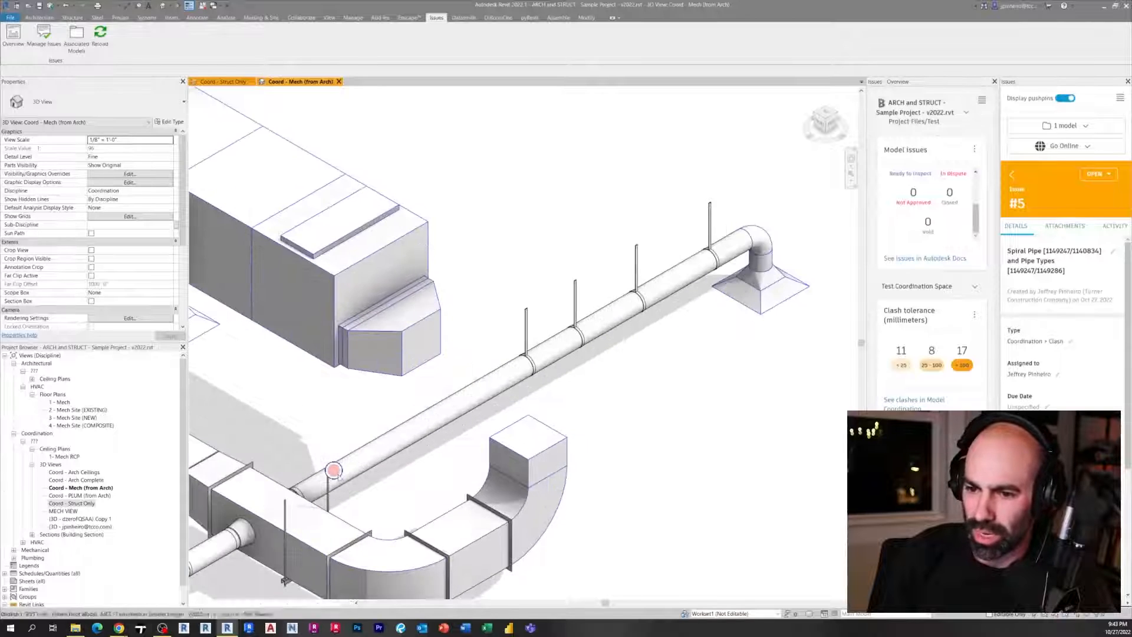
left_click(333, 472)
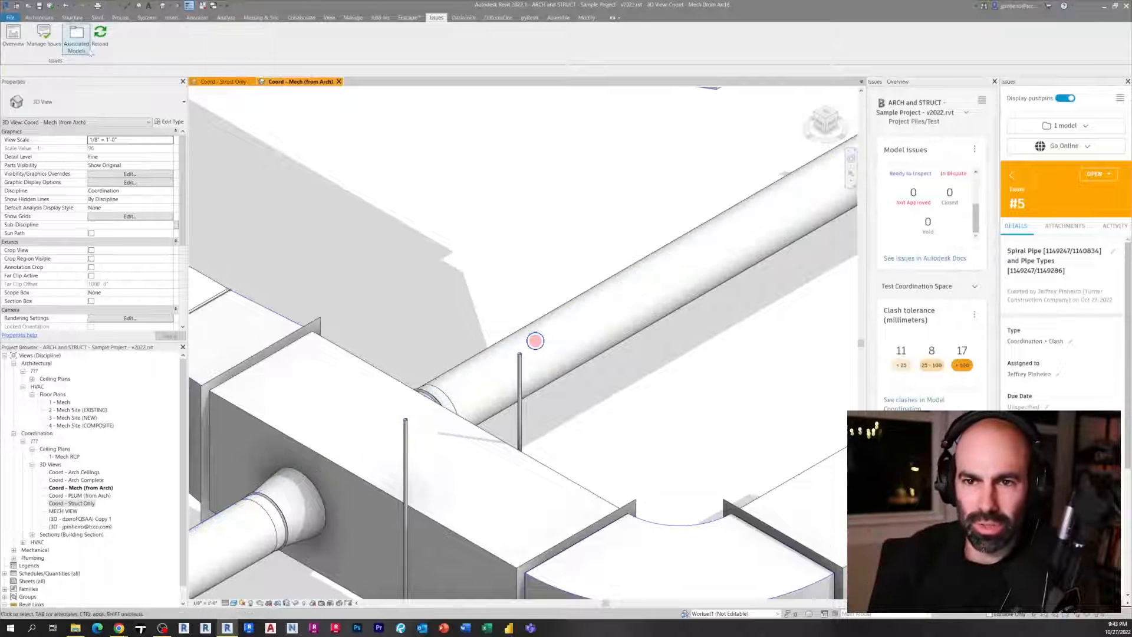
key("v")
key("g")
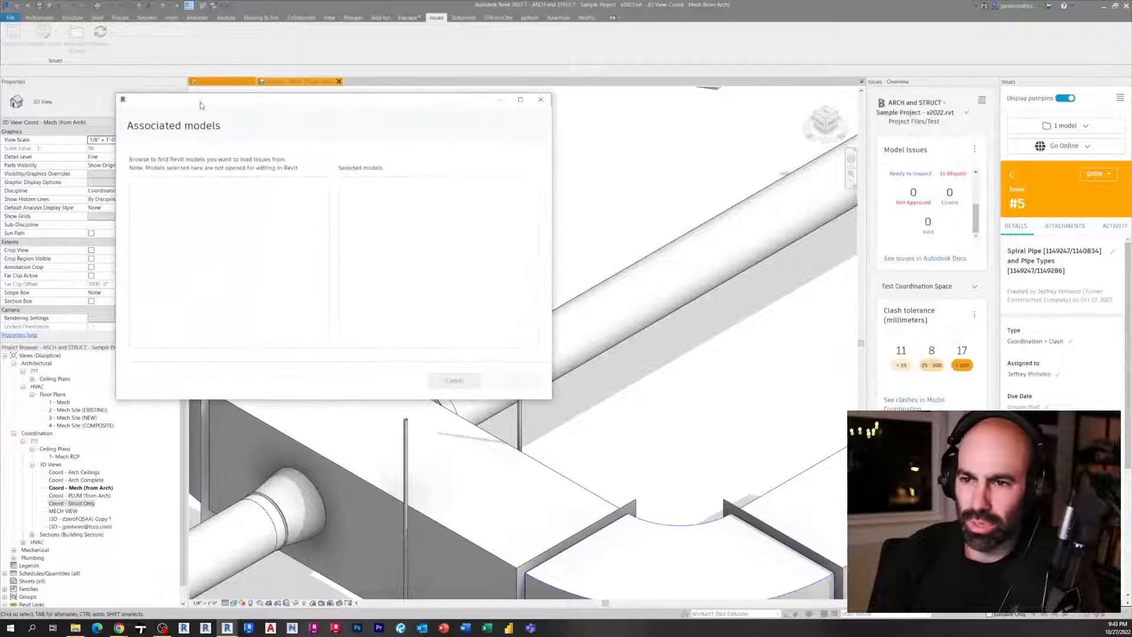
left_click(539, 100)
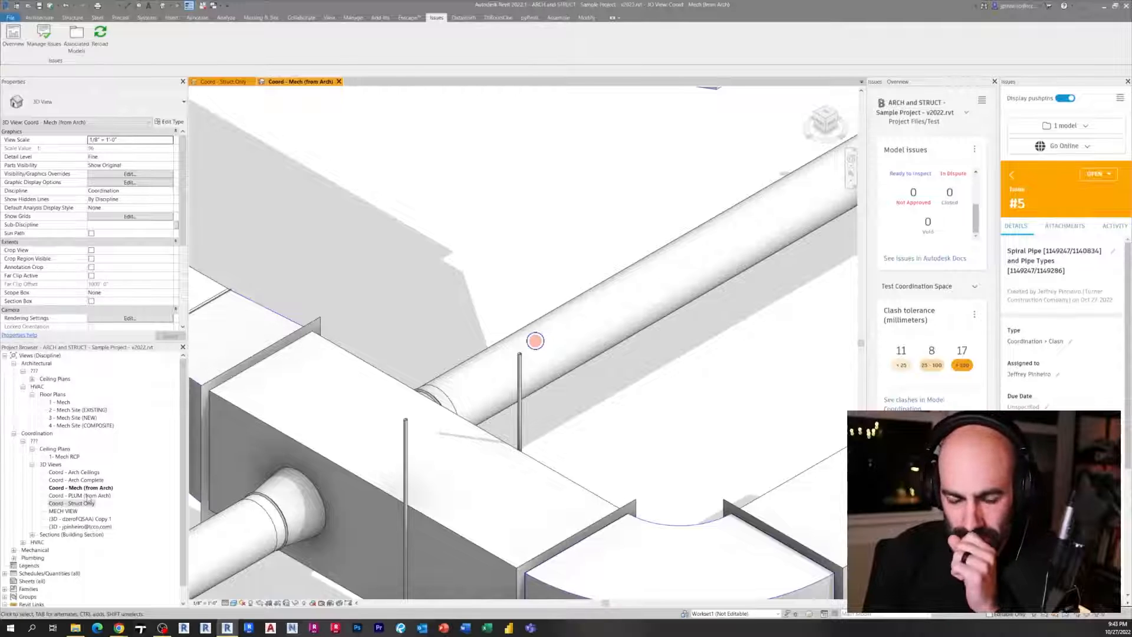
Open the {3D - dzerofQSAA} Copy 1 view and orbit around the duct elbow where it meets the structural framing
double_click(87, 519)
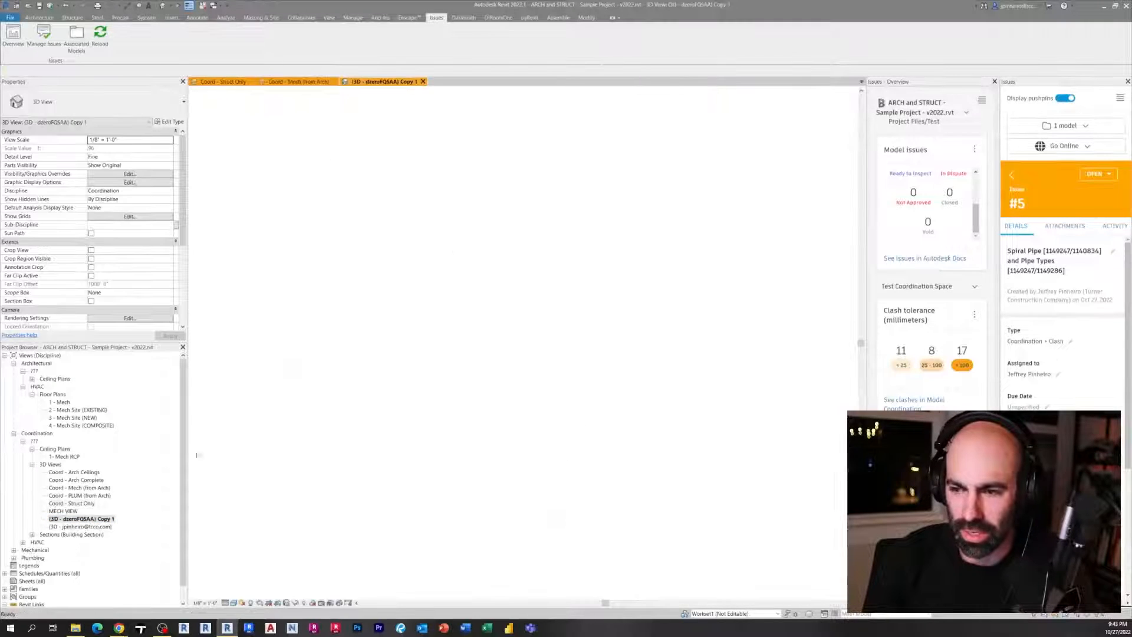
scroll(494, 390, "up", 5)
middle_click_drag(494, 390, 457, 401, "shift")
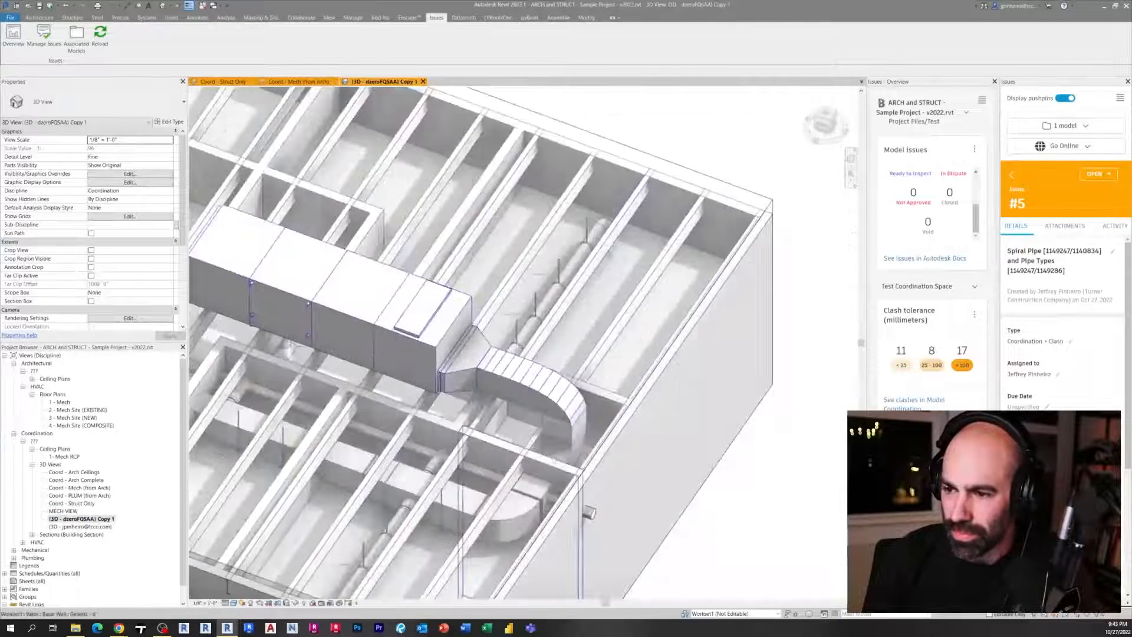
scroll(595, 334, "up", 4)
scroll(451, 323, "up", 2)
scroll(450, 330, "down", 2)
middle_click_drag(419, 466, 631, 319)
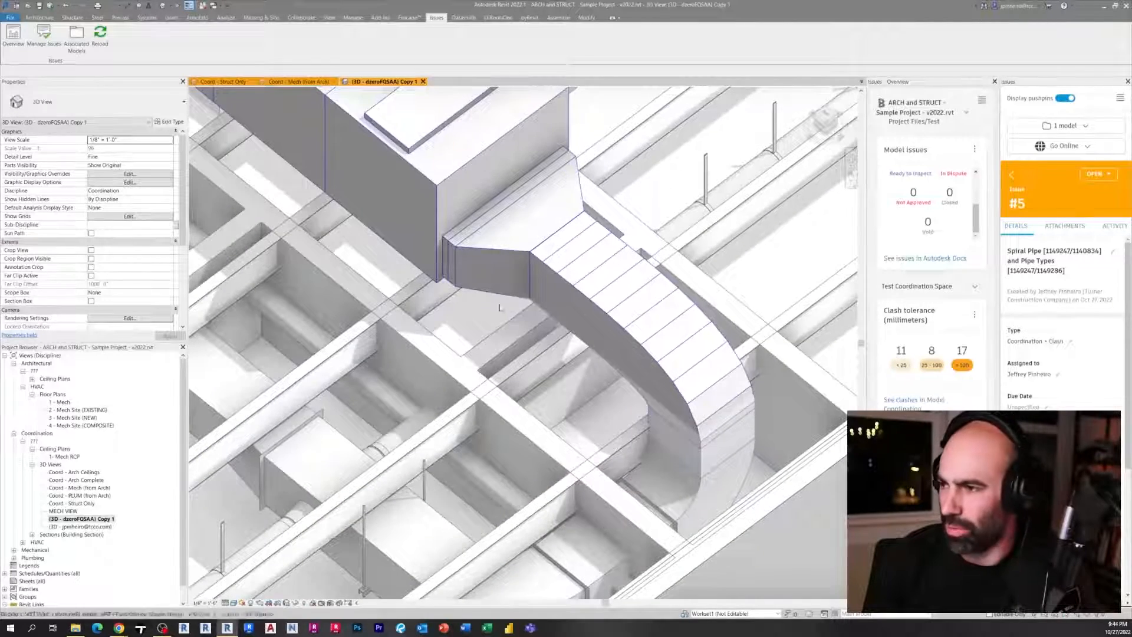
scroll(512, 307, "down", 3)
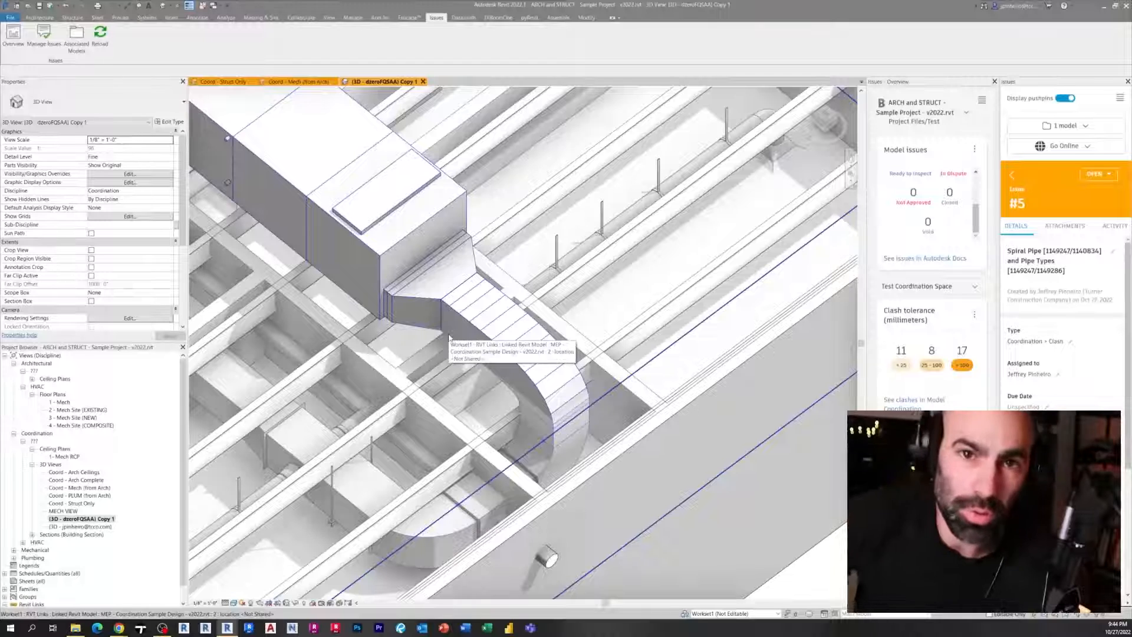